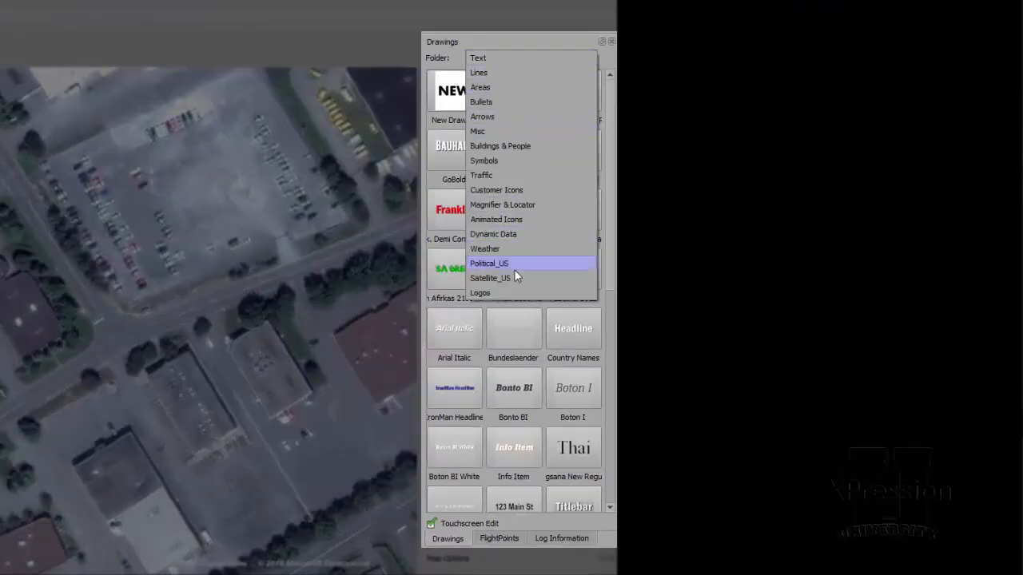
# Try placing the GoBold drawing from the Text folder on the map above the central building, and delete it
pyautogui.click(517, 57)
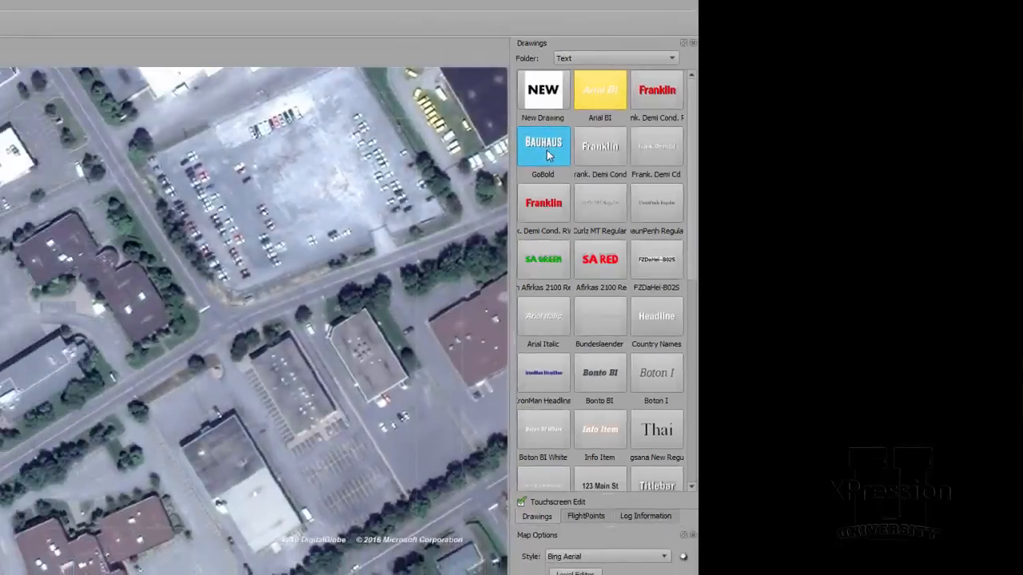
pyautogui.moveTo(548, 155); pyautogui.dragTo(44, 228)
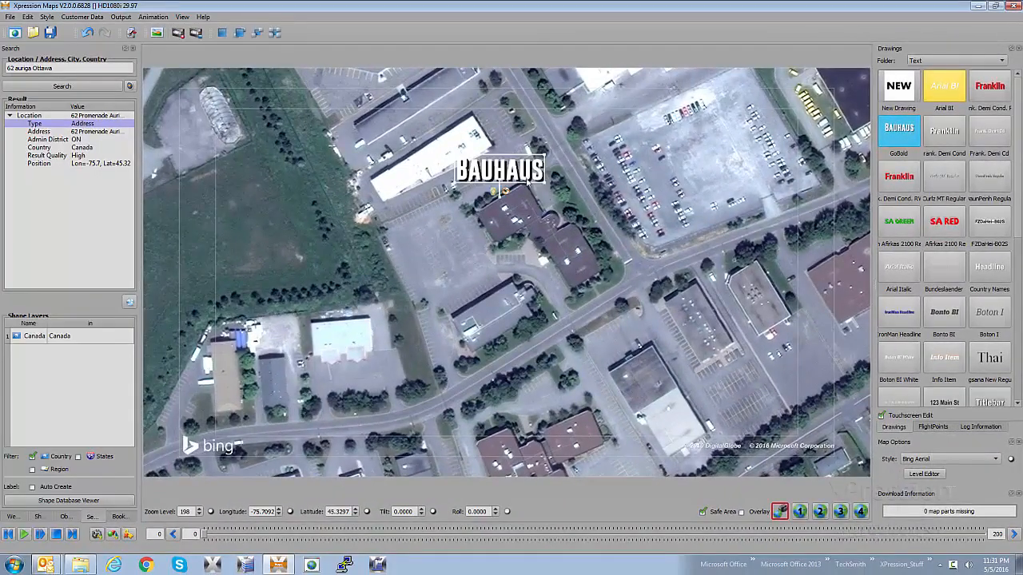
pyautogui.scroll(1, 520, 171)
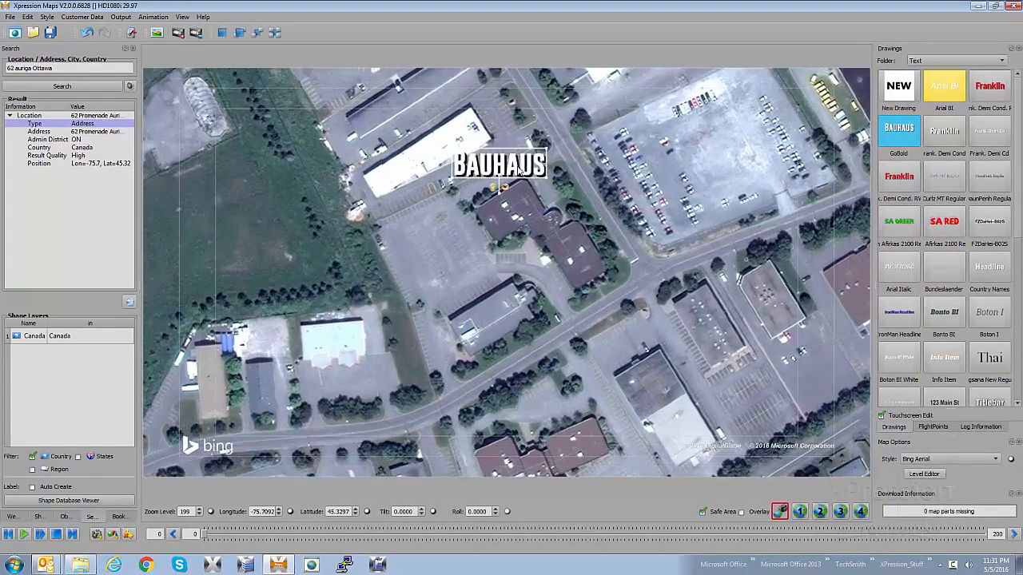
pyautogui.press('Delete')
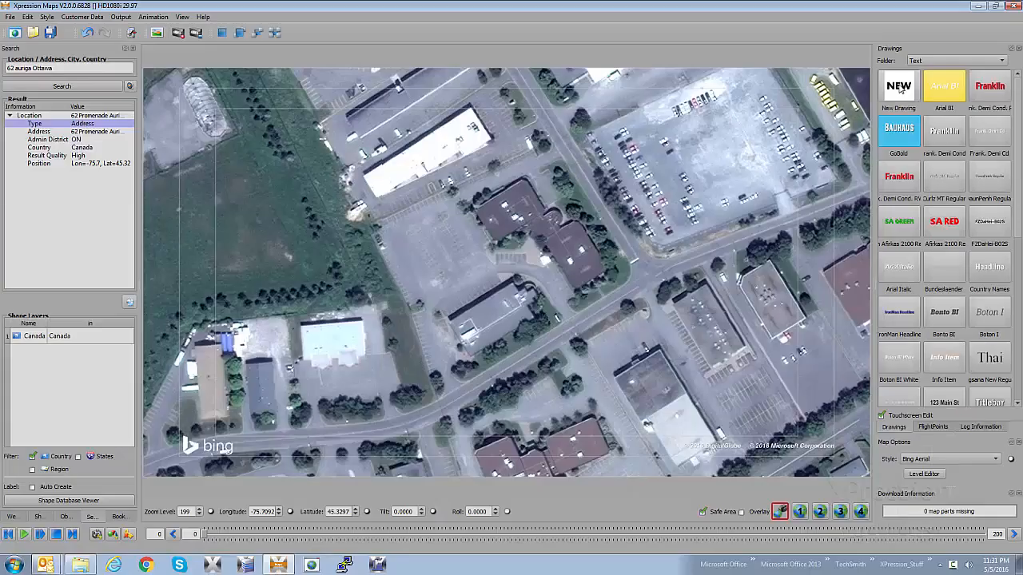
# Create a new drawing of type Text and set its default text to Town Label
pyautogui.doubleClick(695, 237)
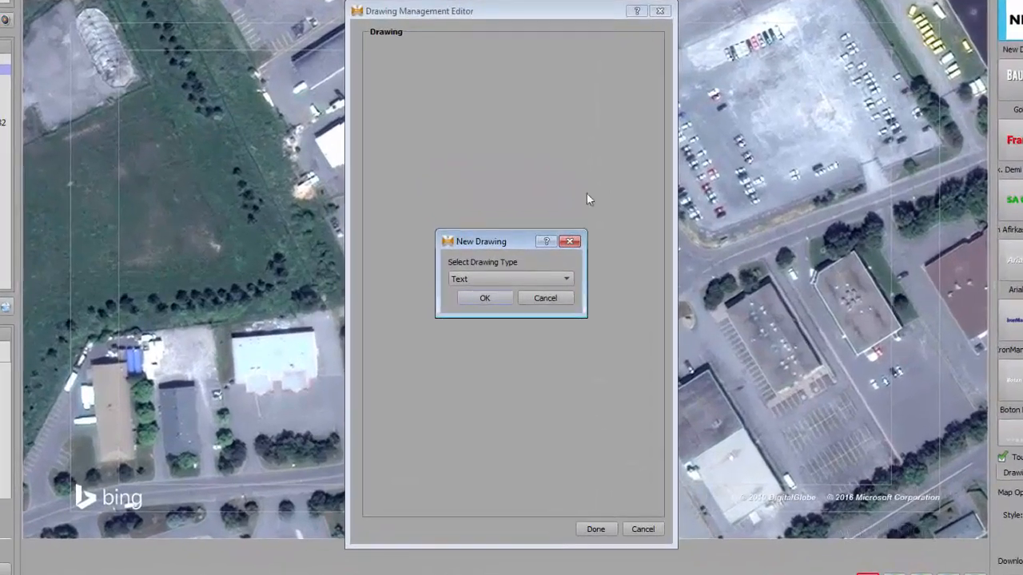
pyautogui.click(491, 280)
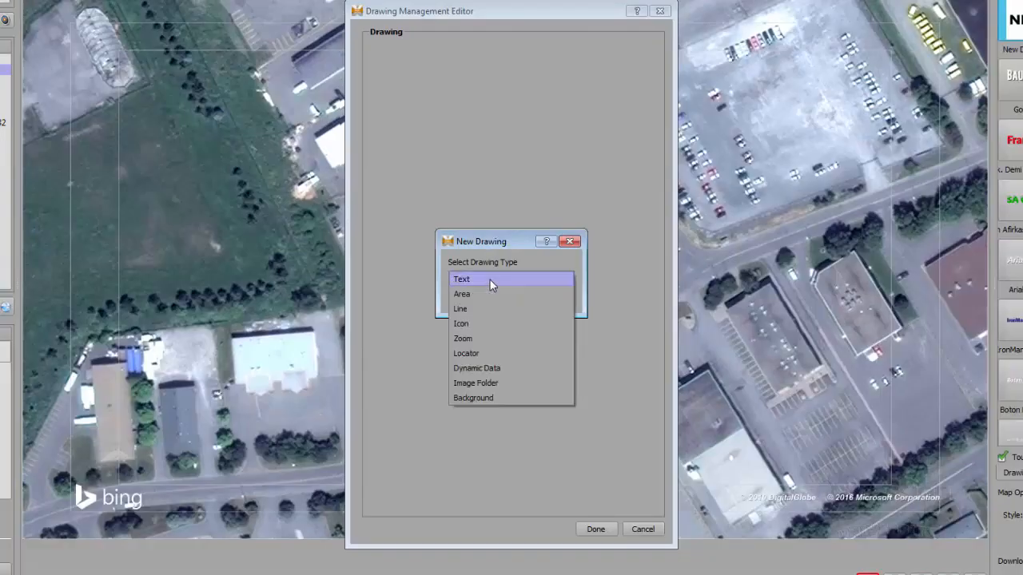
pyautogui.click(490, 279)
pyautogui.click(491, 297)
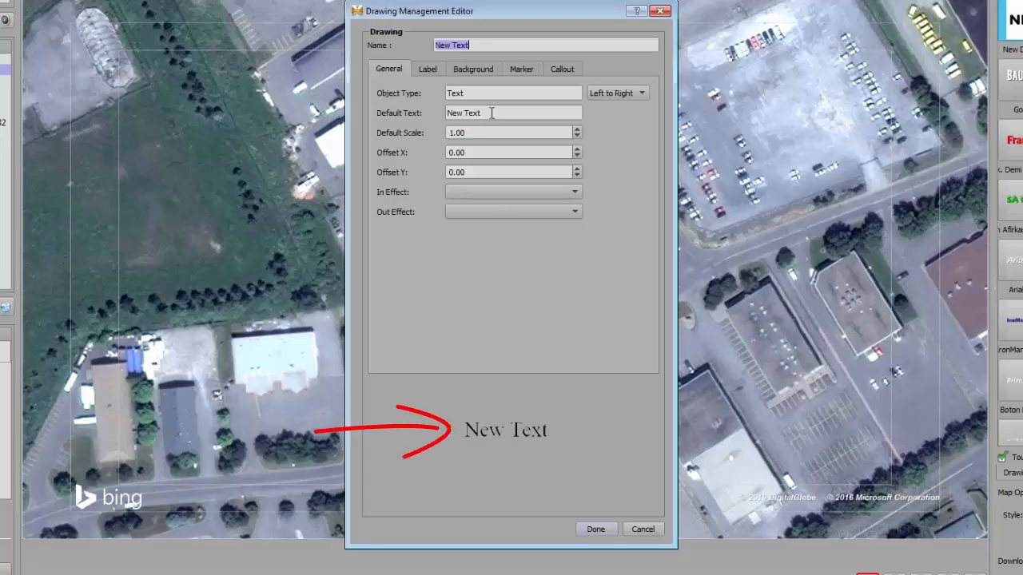
pyautogui.moveTo(491, 111); pyautogui.dragTo(430, 113)
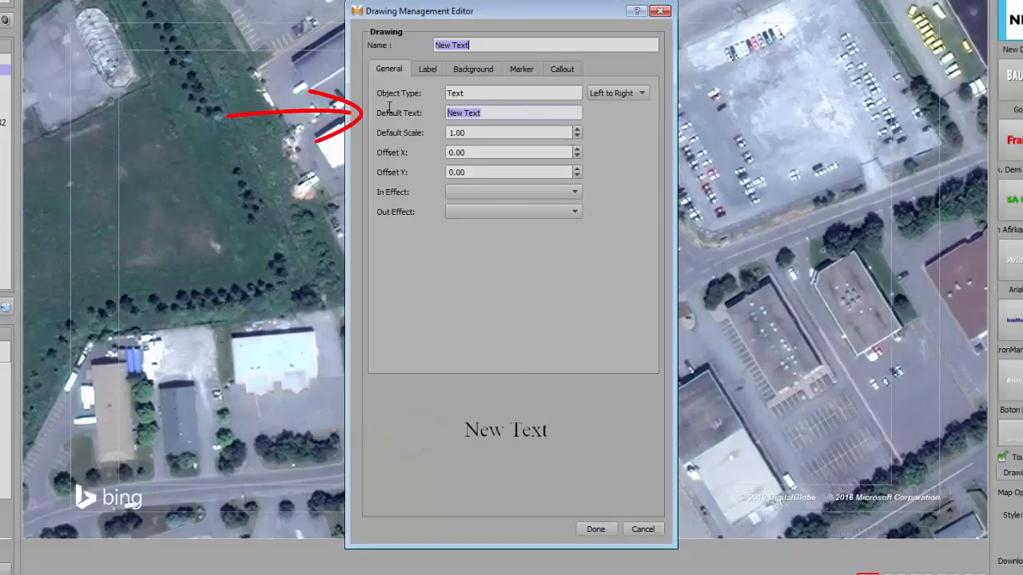
pyautogui.write('Town Label')
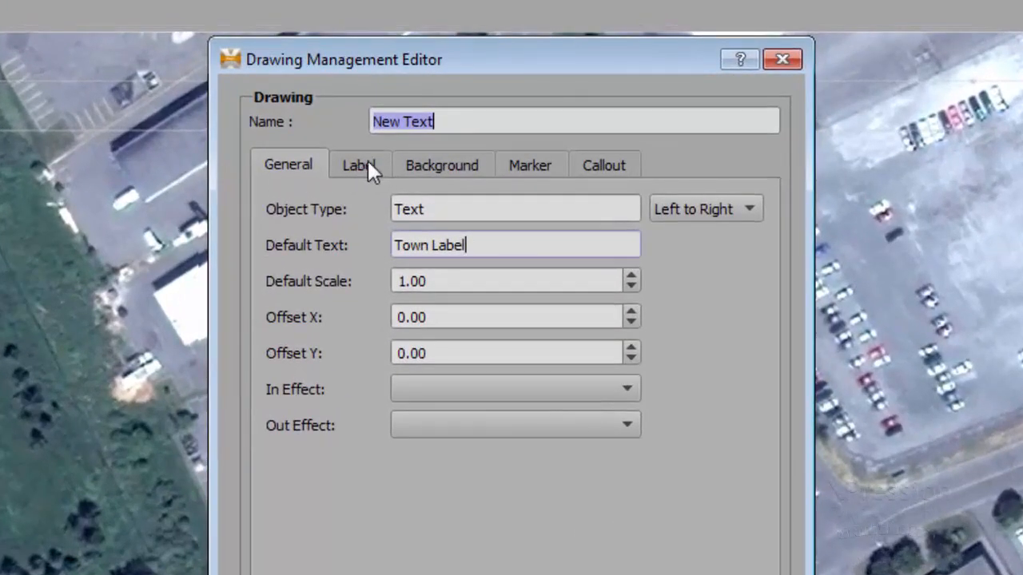
# Try the label fonts Arial Bold Italic, Gobold Thin Regular and one of the Arial Narrow Bold entries
pyautogui.click(368, 163)
pyautogui.click(462, 219)
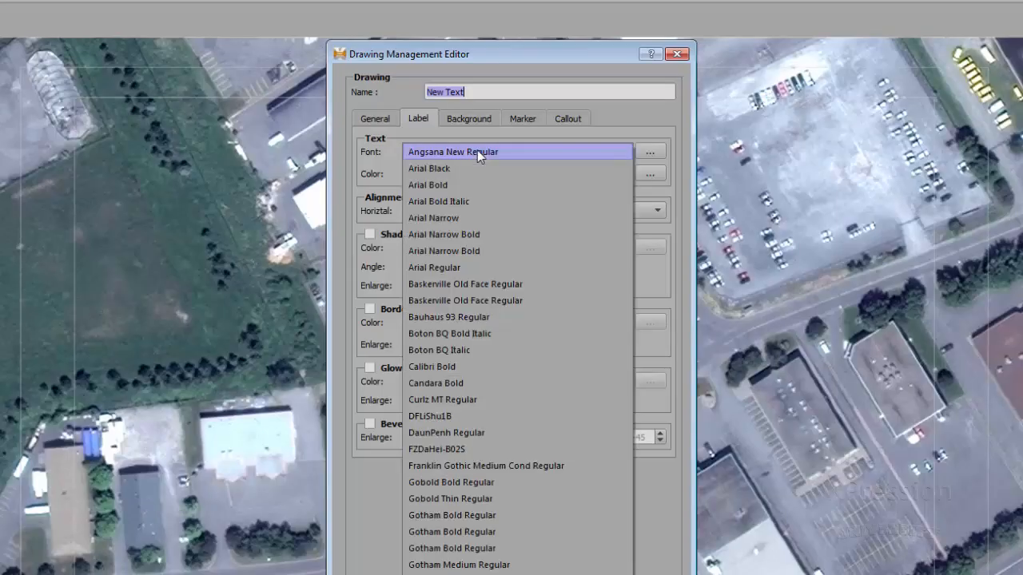
pyautogui.click(466, 202)
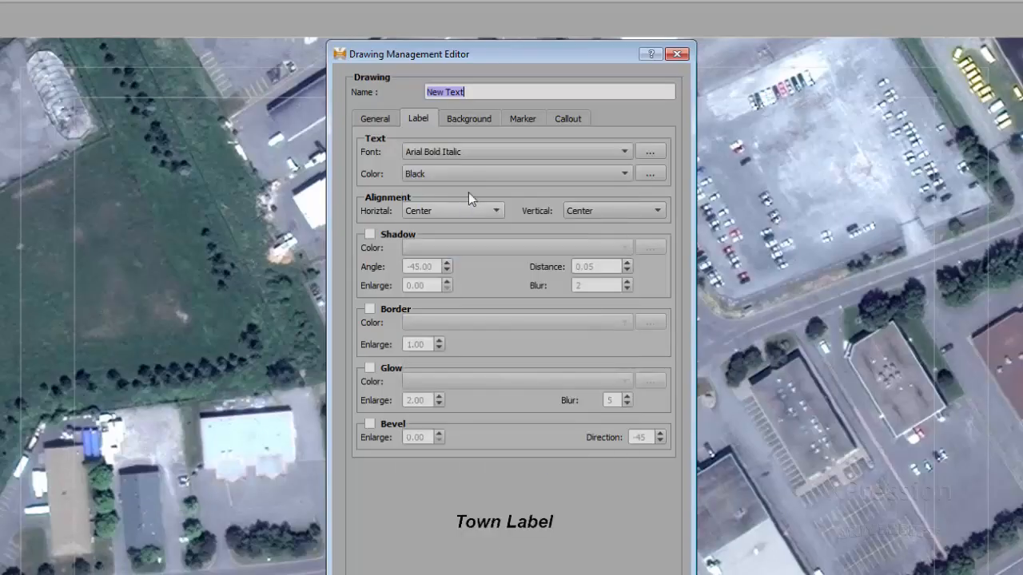
pyautogui.click(490, 154)
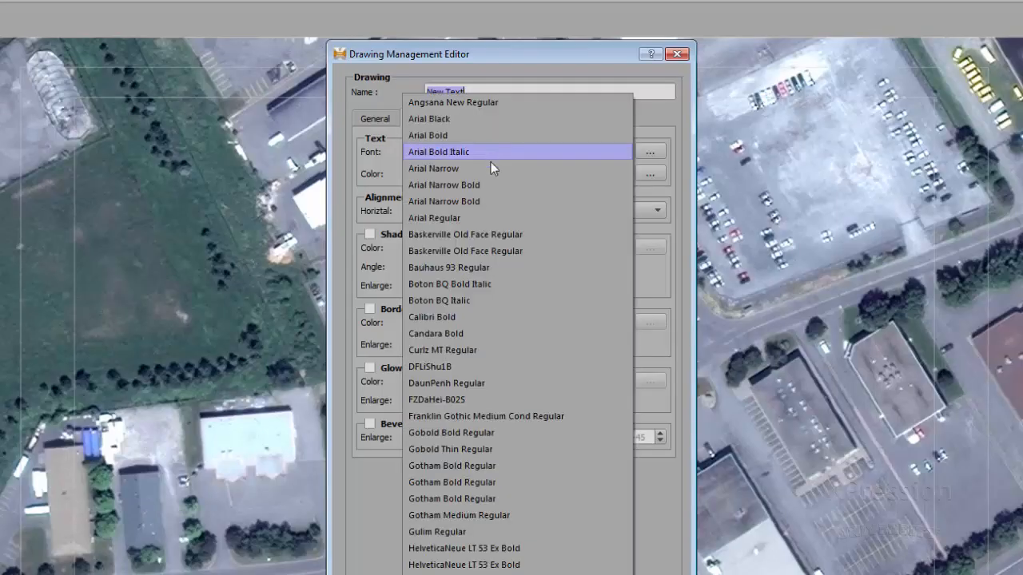
pyautogui.click(513, 449)
pyautogui.click(576, 149)
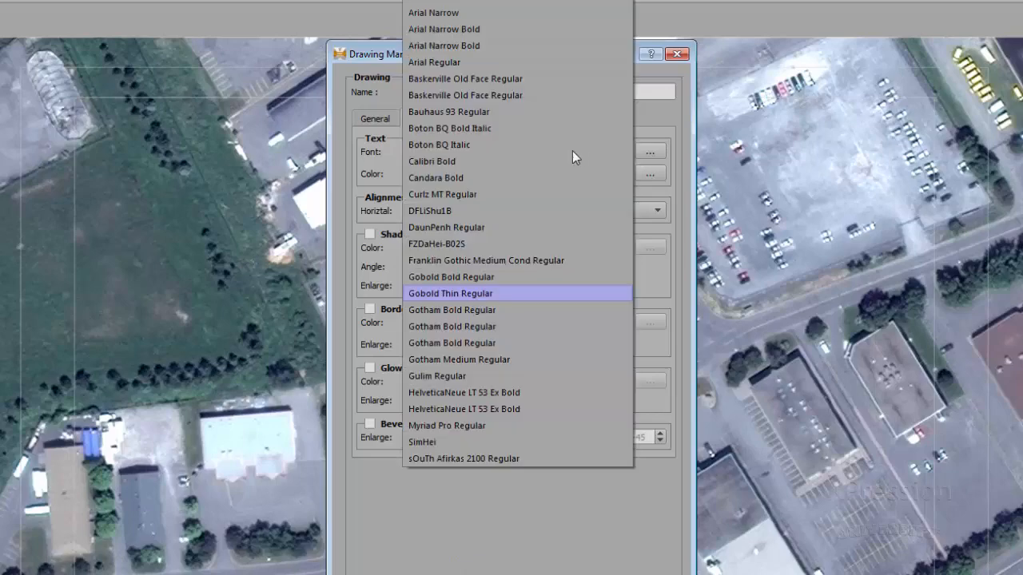
pyautogui.click(463, 48)
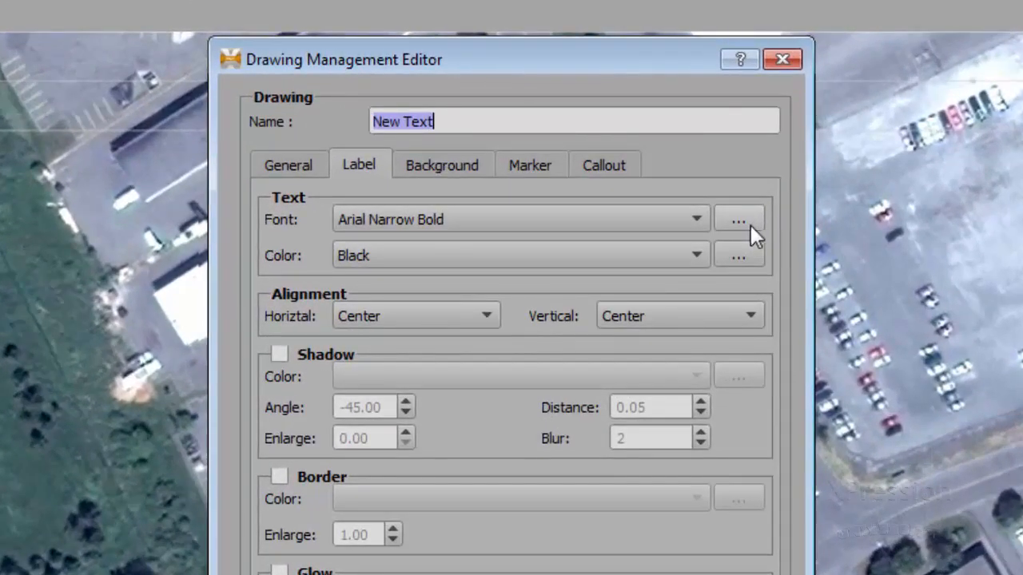
# Start adding a new font to the font list and browse to C:\Windows\Fonts for its font file
pyautogui.click(736, 218)
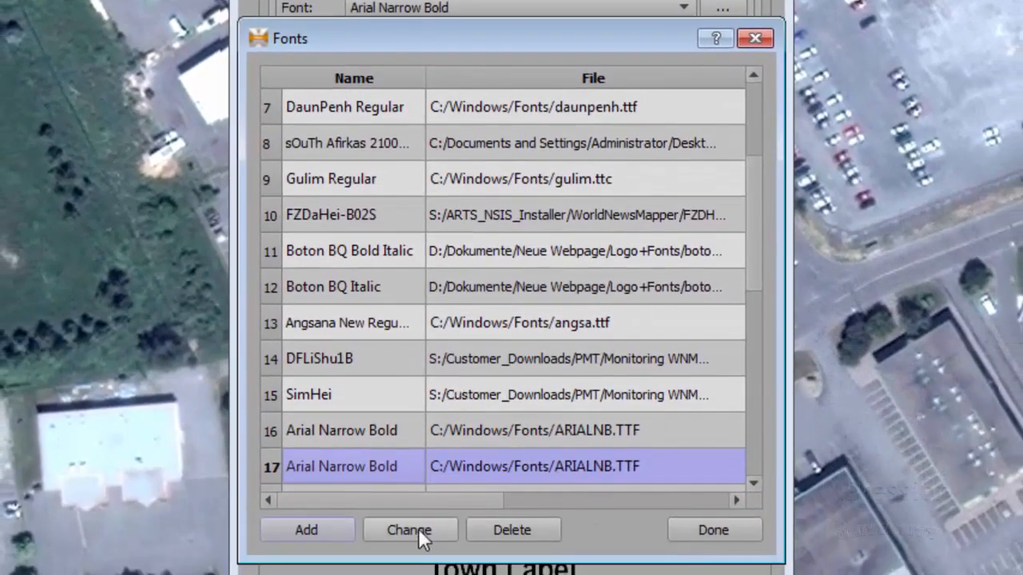
pyautogui.click(324, 526)
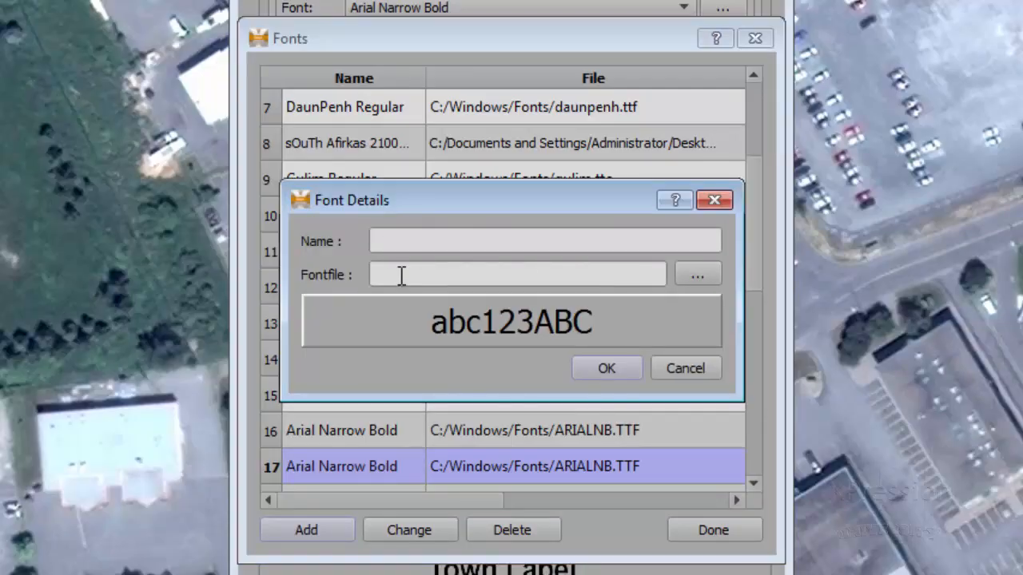
pyautogui.click(693, 277)
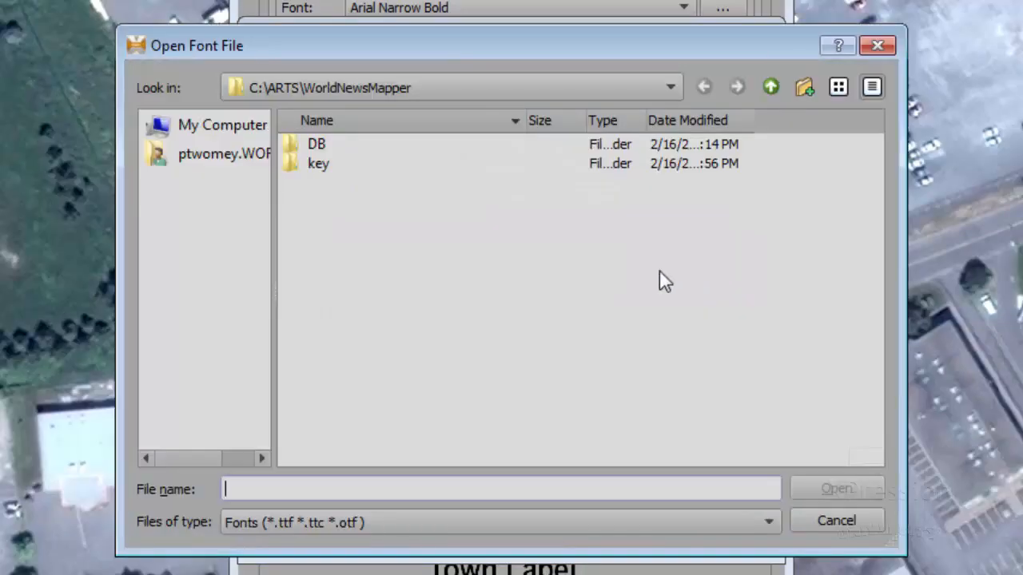
pyautogui.click(345, 89)
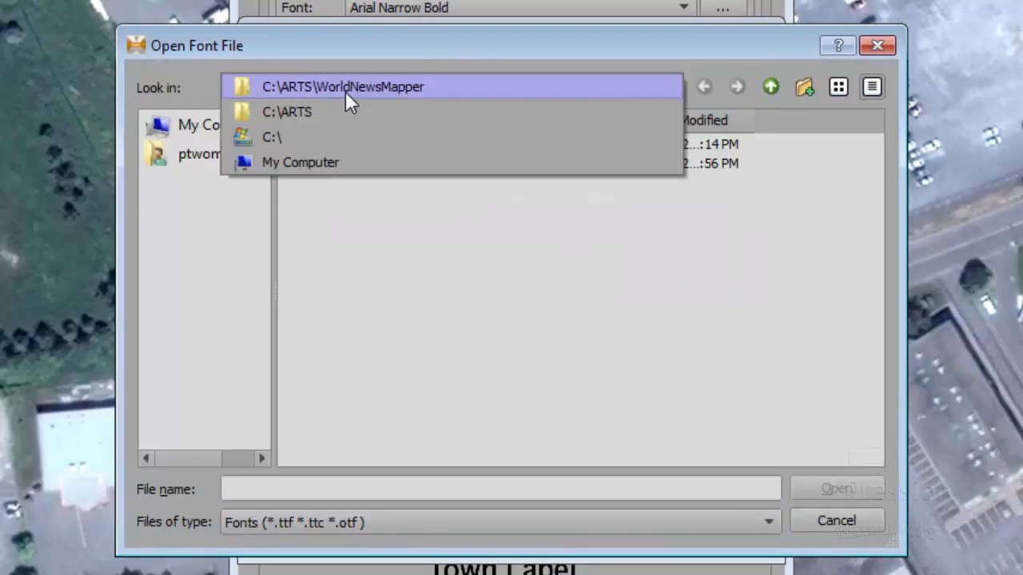
pyautogui.click(307, 134)
pyautogui.click(336, 220)
pyautogui.press('w')
pyautogui.press('w')
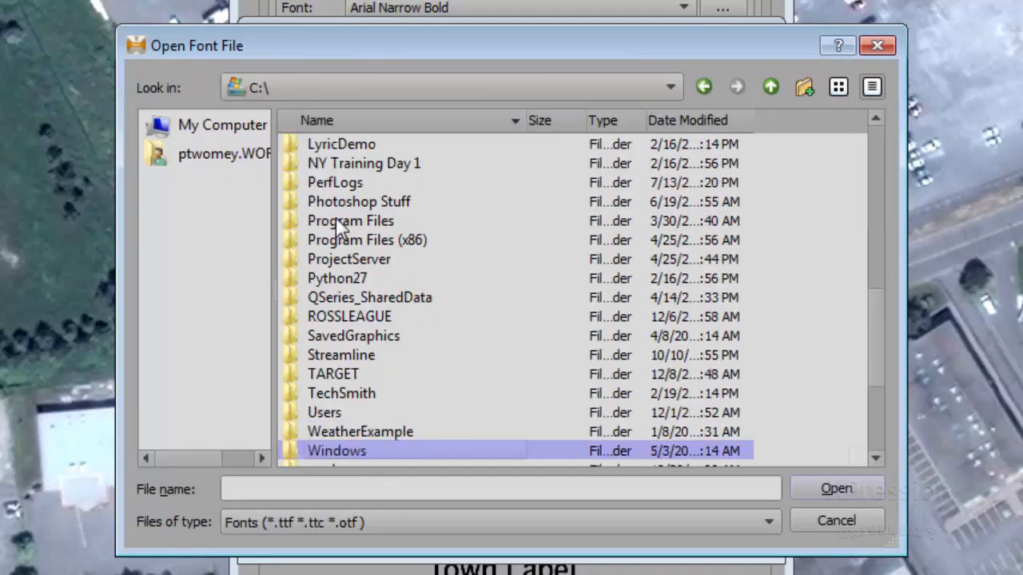
pyautogui.doubleClick(336, 449)
pyautogui.doubleClick(323, 431)
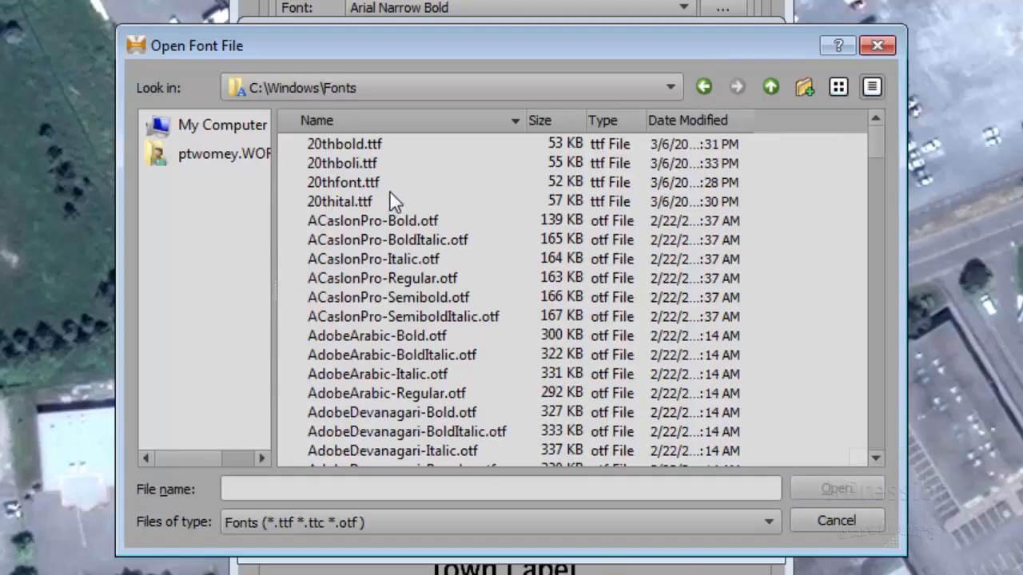
# Add calibrib.ttf as the new font, check its font details, and apply it to the label
pyautogui.moveTo(871, 142); pyautogui.dragTo(879, 188)
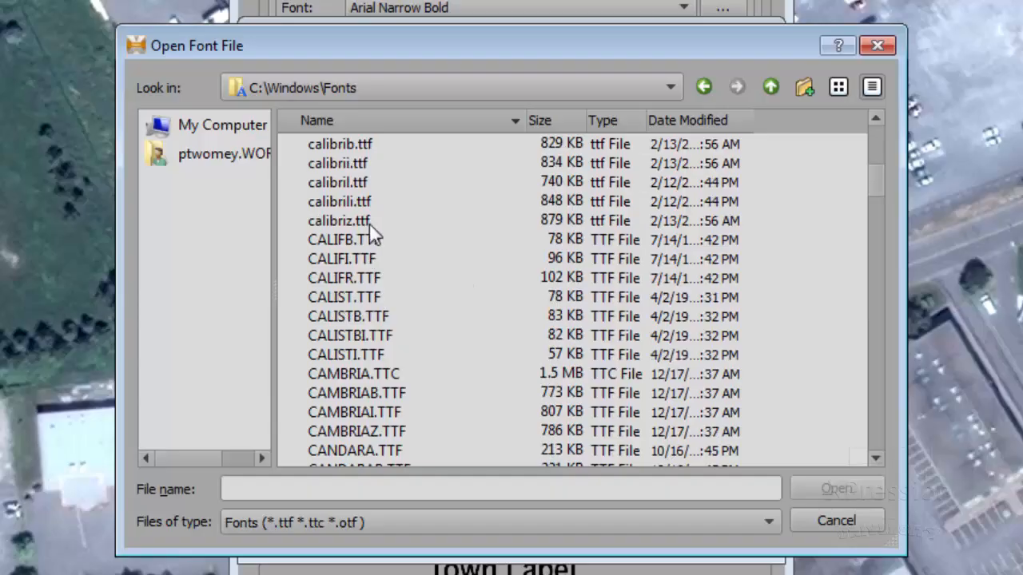
pyautogui.click(339, 146)
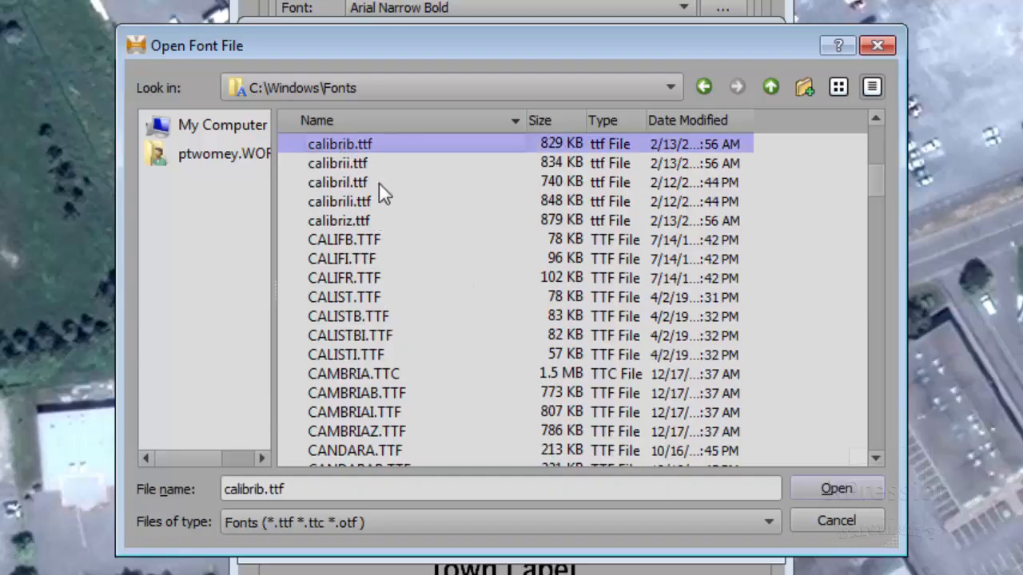
pyautogui.click(851, 482)
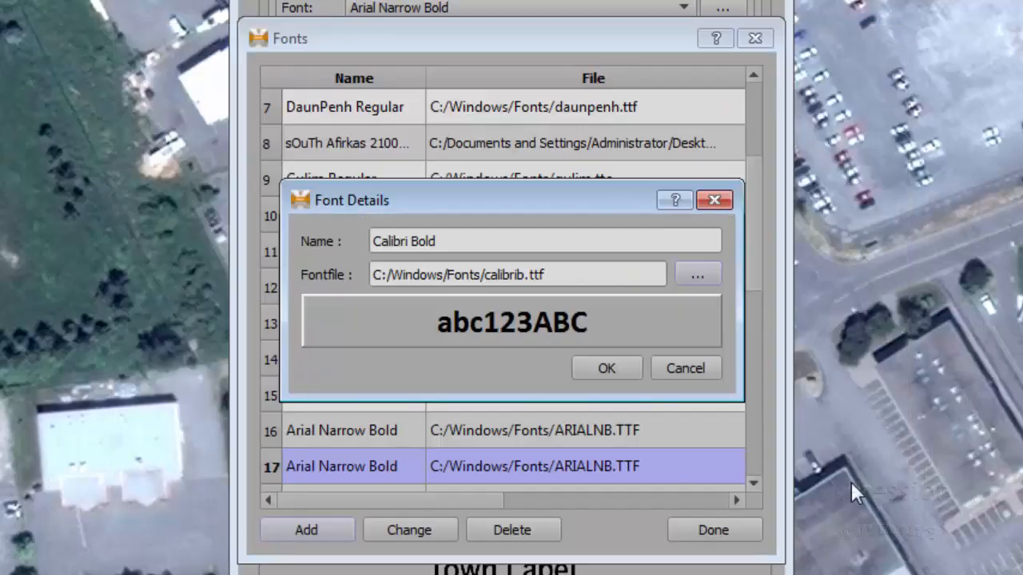
pyautogui.click(602, 368)
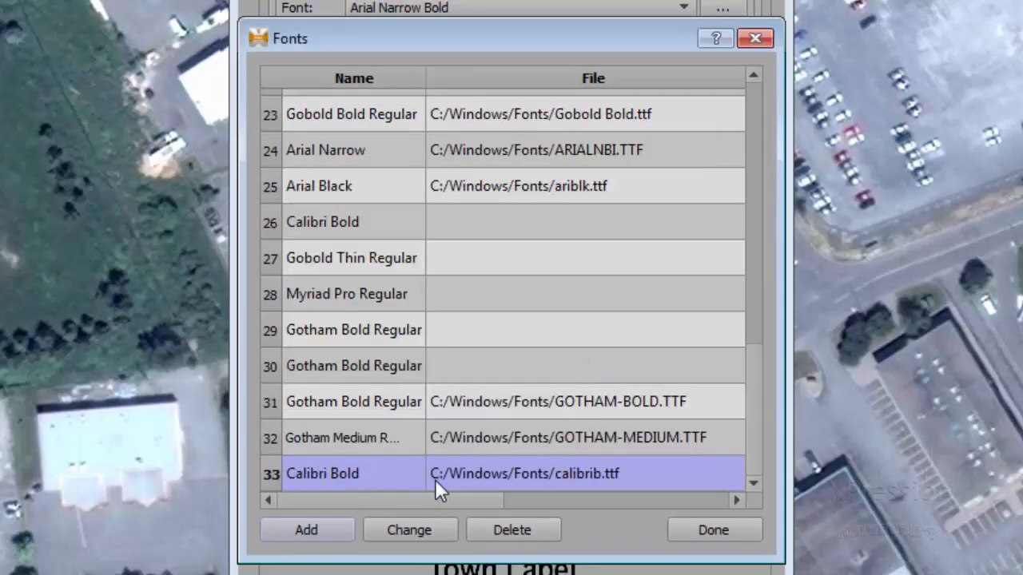
pyautogui.doubleClick(389, 472)
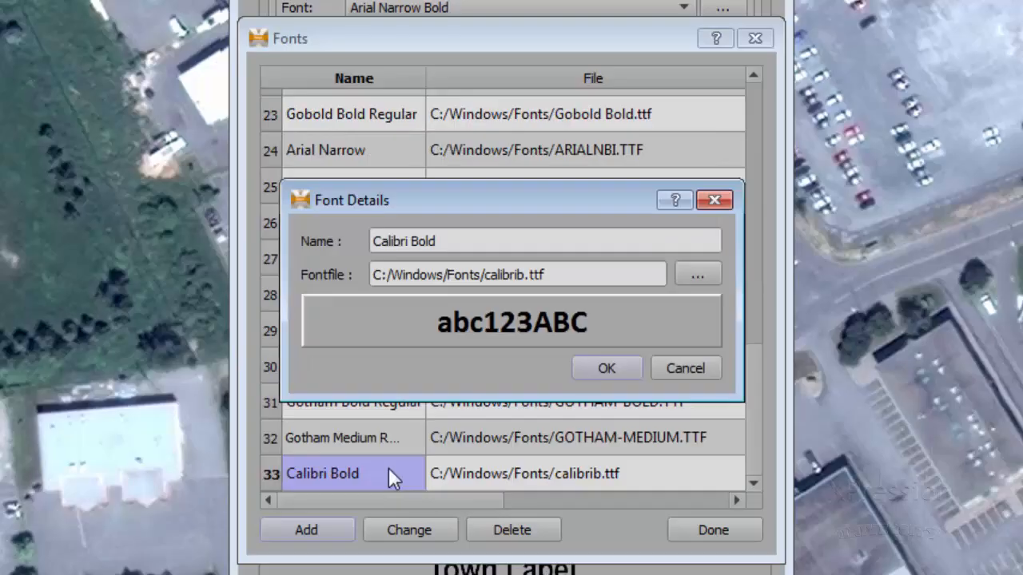
pyautogui.click(597, 369)
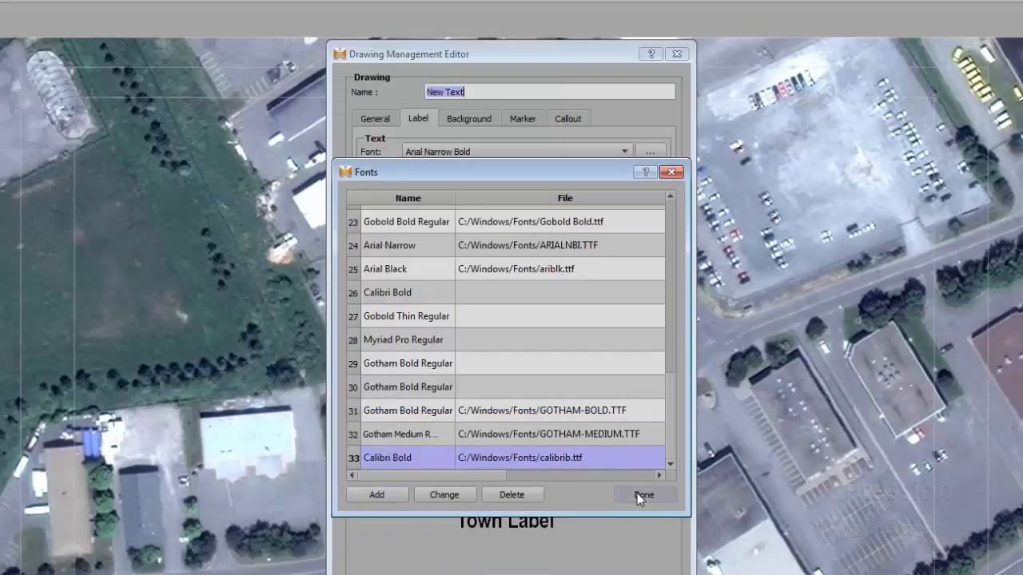
pyautogui.click(713, 530)
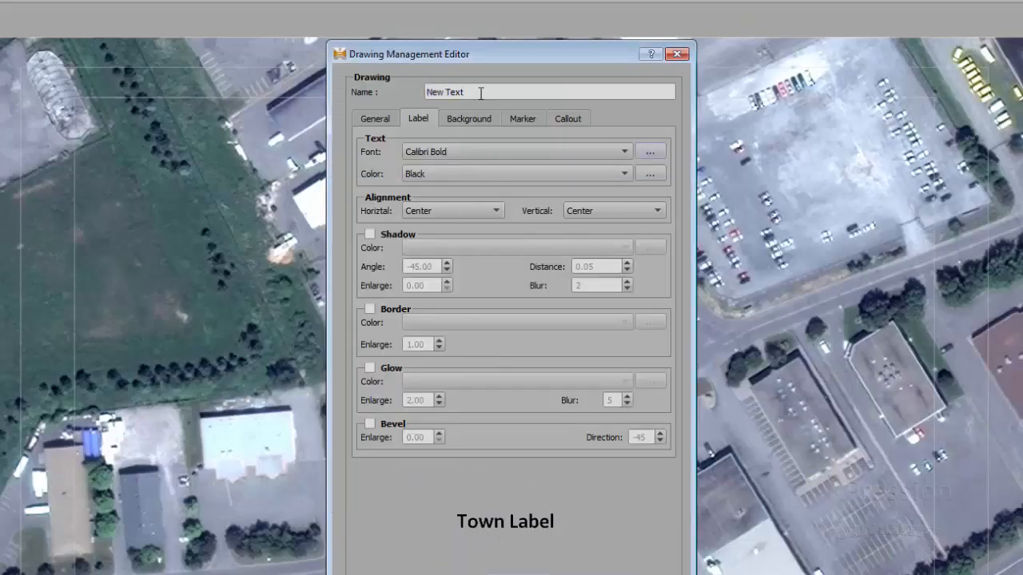
# Name the drawing Town Label and set its label text color to White
pyautogui.moveTo(471, 95); pyautogui.dragTo(388, 86)
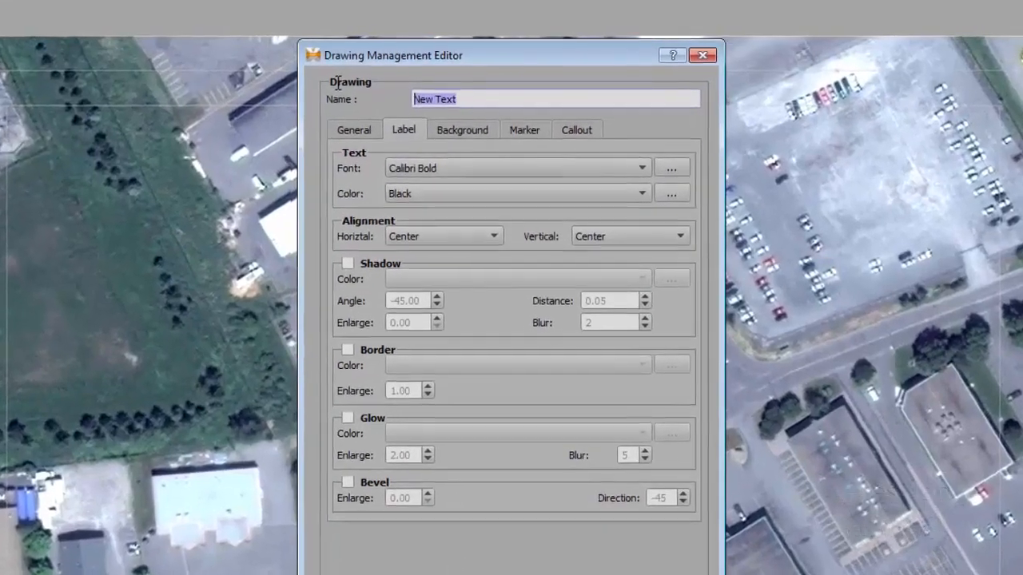
pyautogui.write('Ca')
pyautogui.write('li')
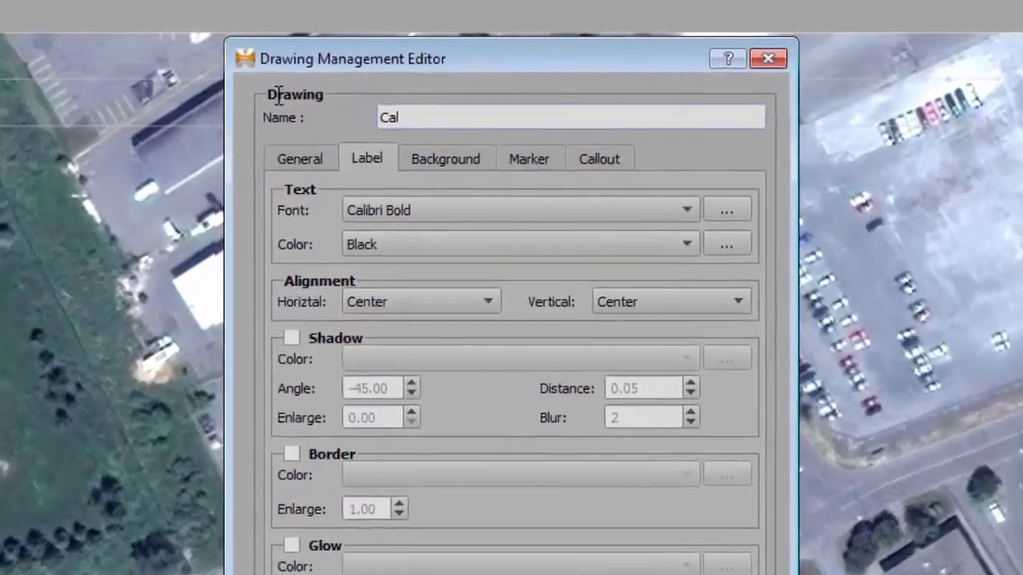
pyautogui.write('bri')
pyautogui.press('BackSpace')
pyautogui.press('BackSpace')
pyautogui.press('BackSpace')
pyautogui.press('BackSpace')
pyautogui.press('BackSpace')
pyautogui.press('BackSpace')
pyautogui.press('BackSpace')
pyautogui.press('BackSpace')
pyautogui.write('Town Label')
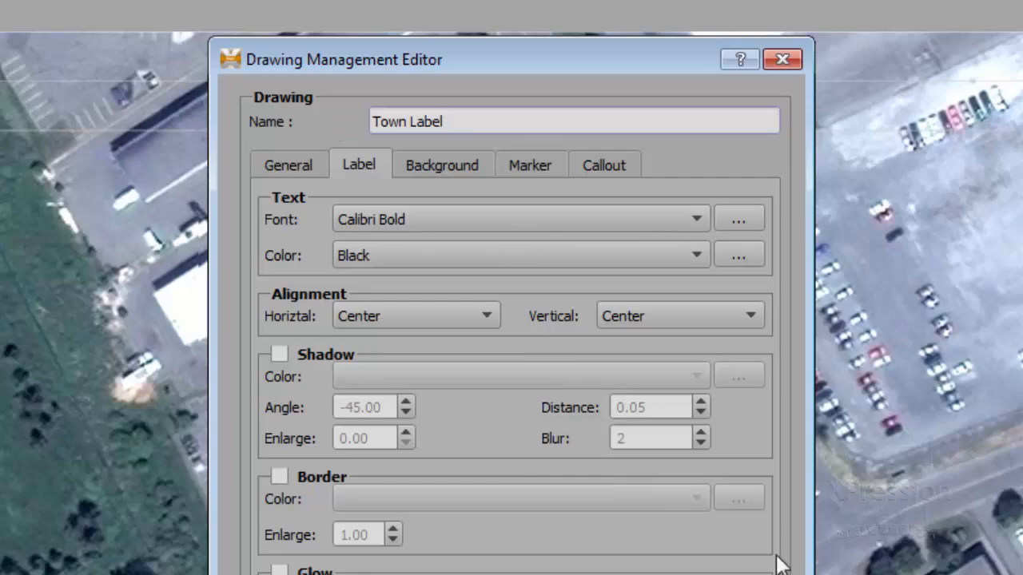
pyautogui.click(691, 251)
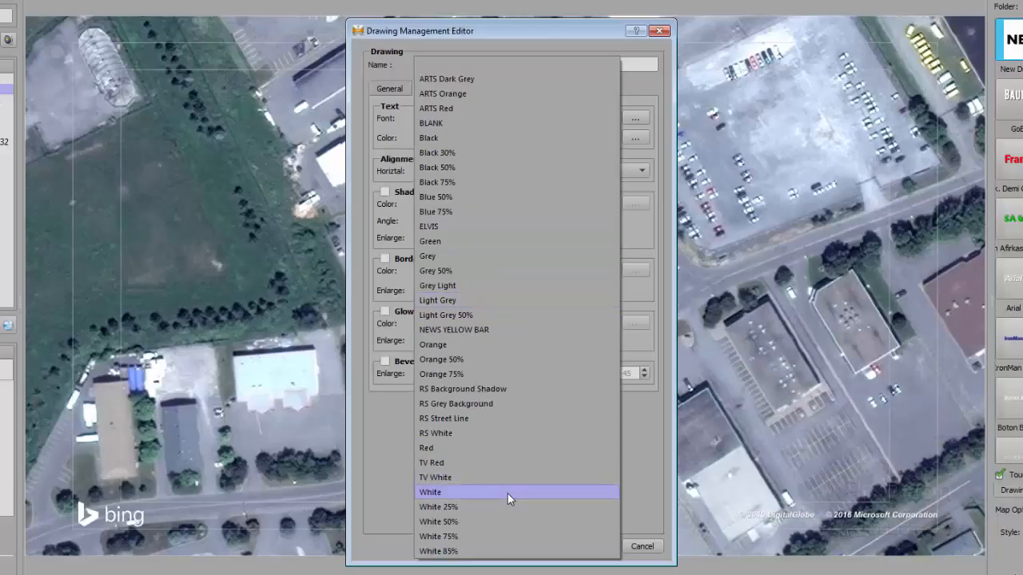
pyautogui.click(507, 493)
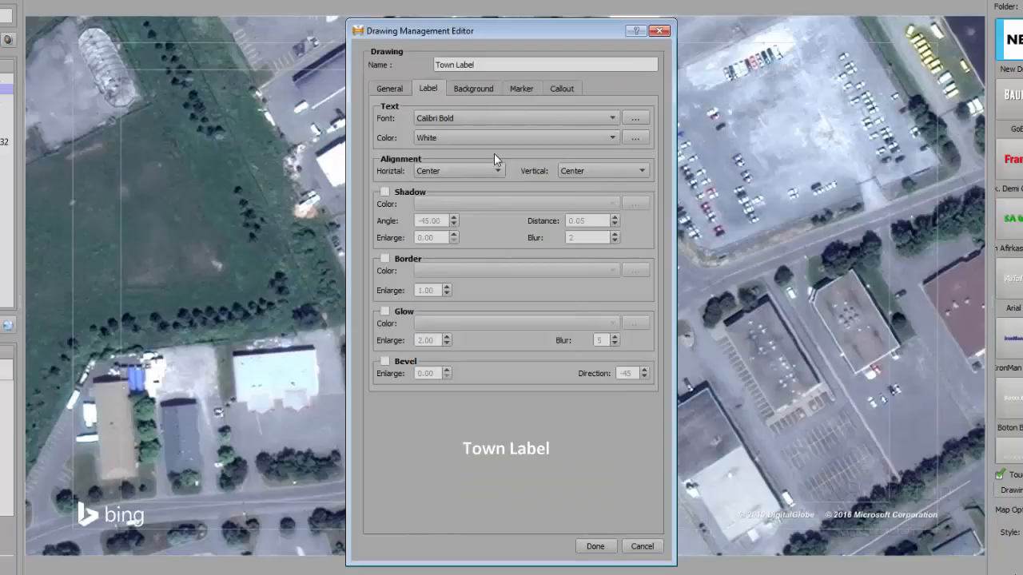
# Enable the label text's shadow and set its color to Black 75%
pyautogui.click(386, 193)
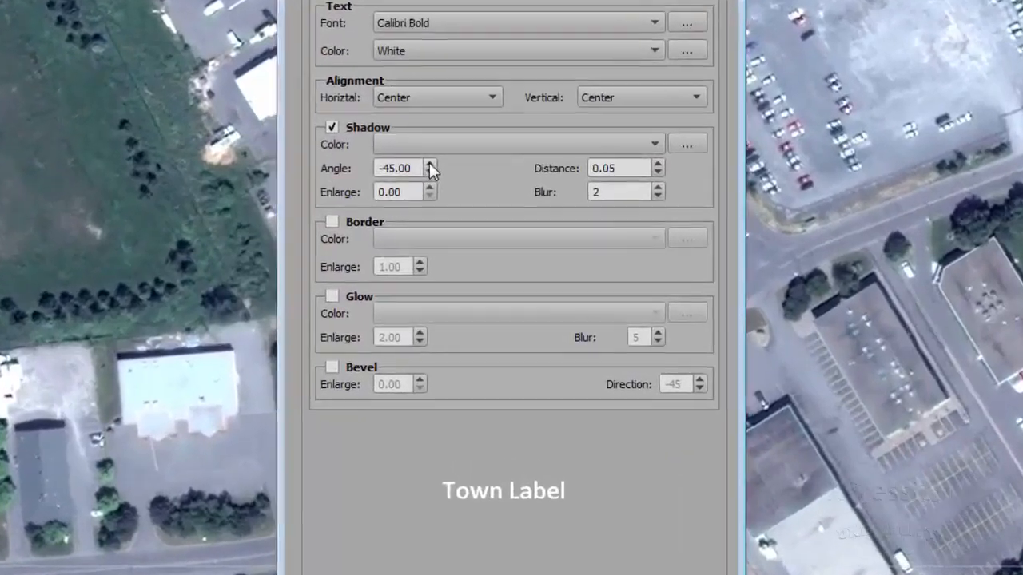
pyautogui.click(438, 185)
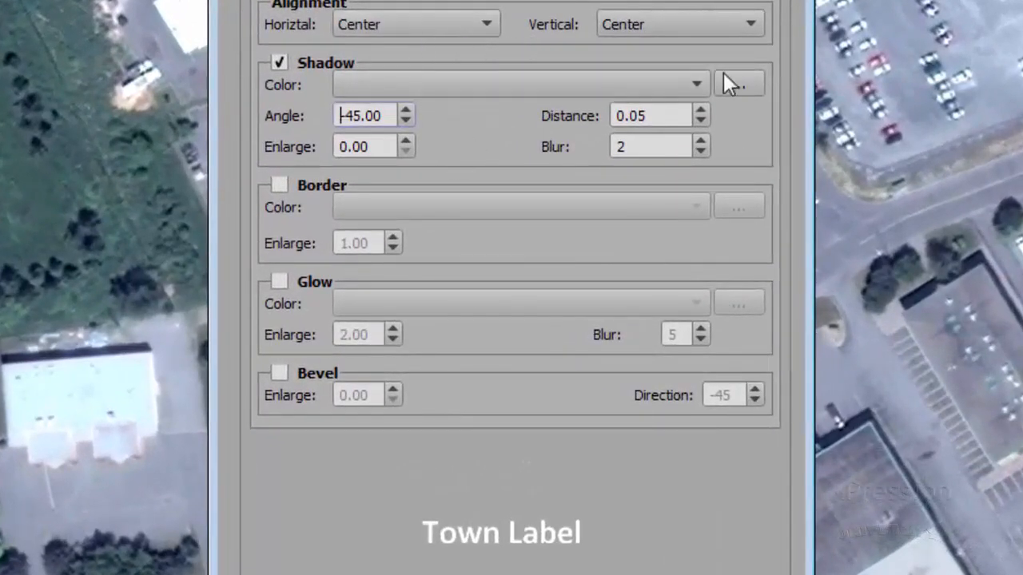
pyautogui.click(684, 83)
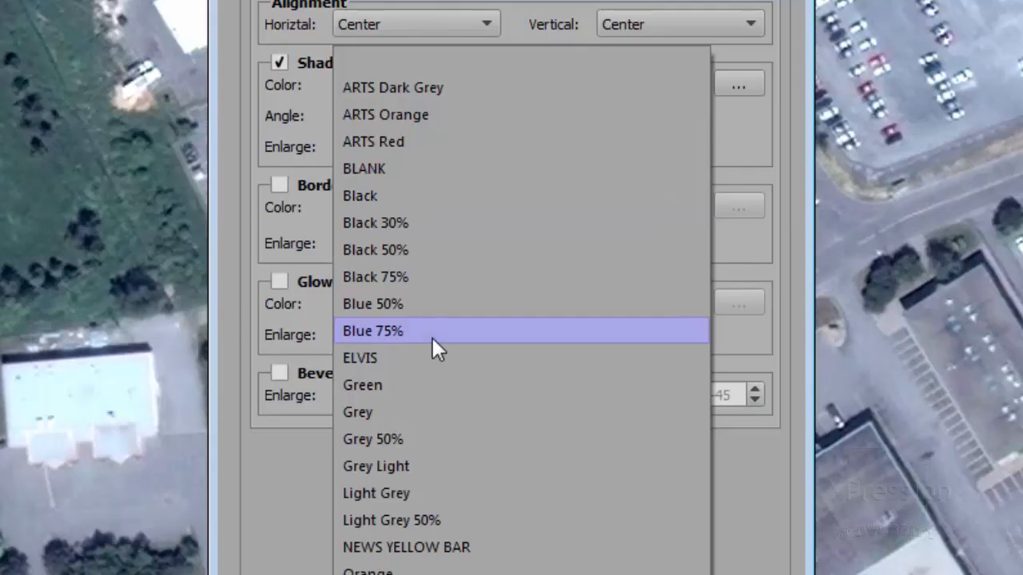
pyautogui.click(421, 274)
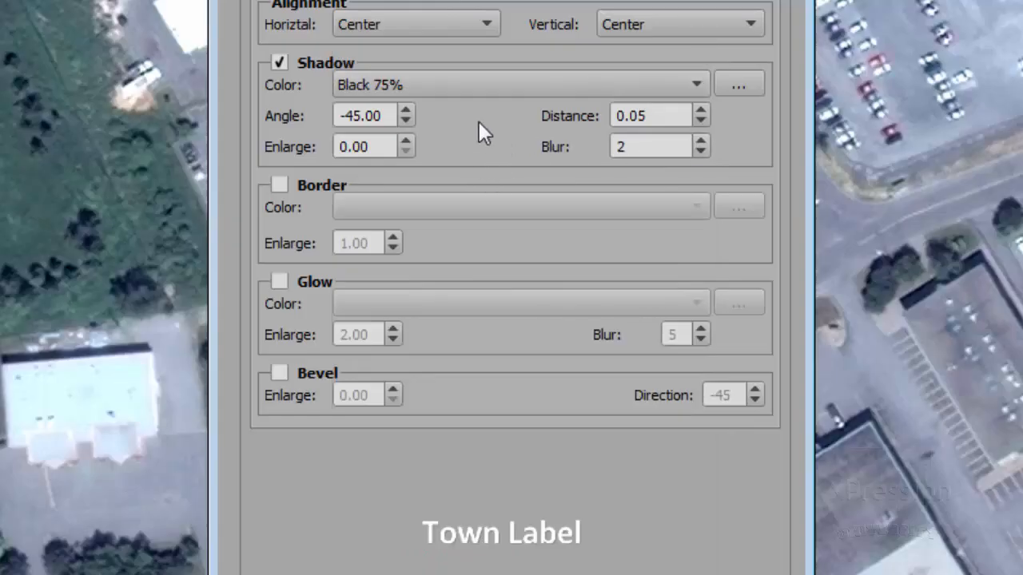
# Set the label shadow's enlargement to 2.30 and its distance to 0.10
pyautogui.click(408, 142)
pyautogui.click(407, 142)
pyautogui.click(408, 142)
pyautogui.click(407, 142)
pyautogui.click(407, 143)
pyautogui.click(407, 142)
pyautogui.click(408, 143)
pyautogui.doubleClick(407, 142)
pyautogui.tripleClick(407, 142)
pyautogui.doubleClick(407, 142)
pyautogui.doubleClick(408, 142)
pyautogui.tripleClick(408, 142)
pyautogui.tripleClick(407, 143)
pyautogui.click(408, 143)
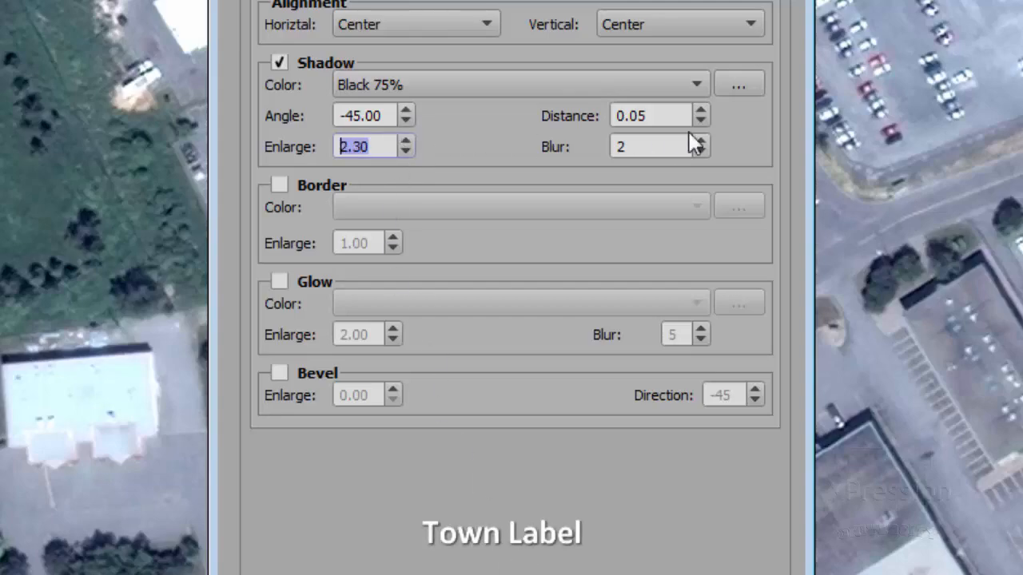
pyautogui.click(702, 111)
pyautogui.tripleClick(702, 111)
pyautogui.click(701, 111)
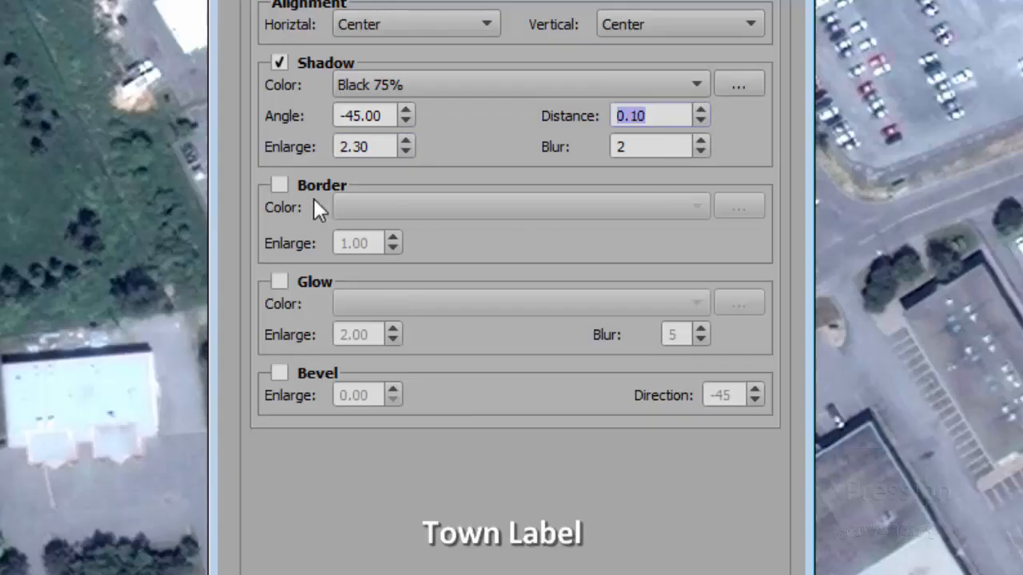
# Try a Black border around the label text with its enlargement set to 2.00
pyautogui.click(279, 184)
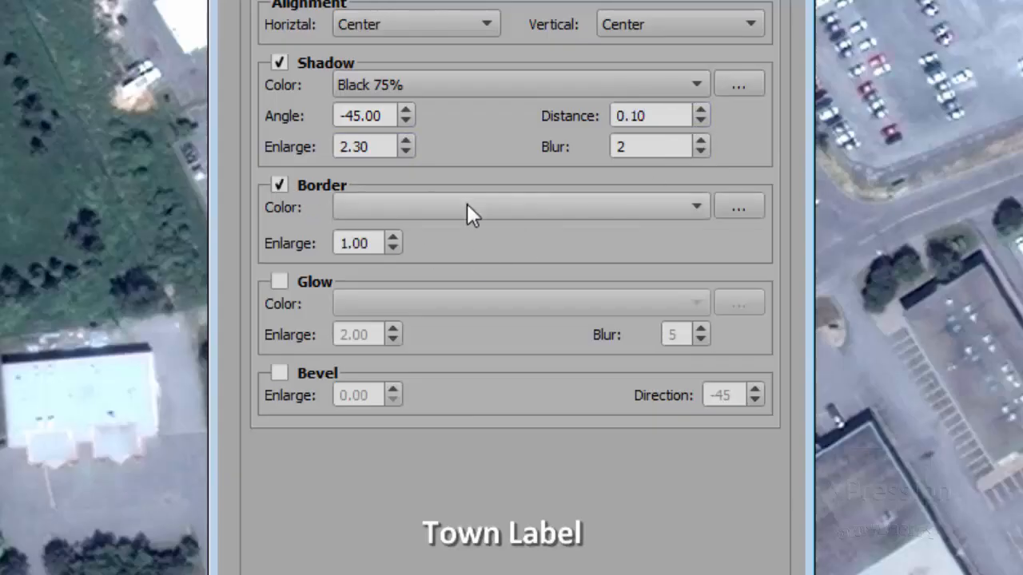
pyautogui.click(467, 206)
pyautogui.click(394, 200)
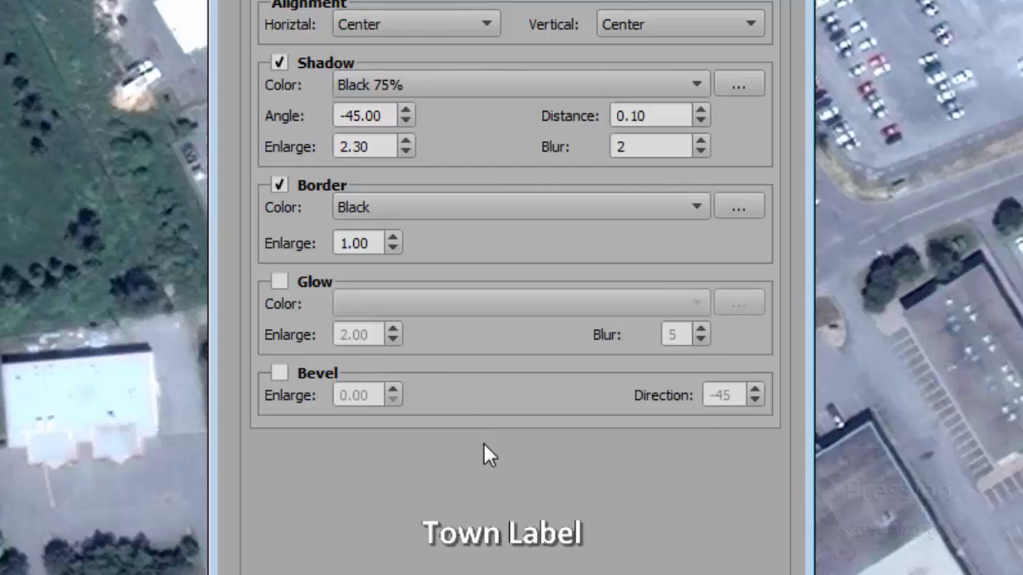
pyautogui.click(393, 238)
pyautogui.doubleClick(392, 239)
pyautogui.tripleClick(393, 239)
pyautogui.tripleClick(392, 239)
pyautogui.click(392, 239)
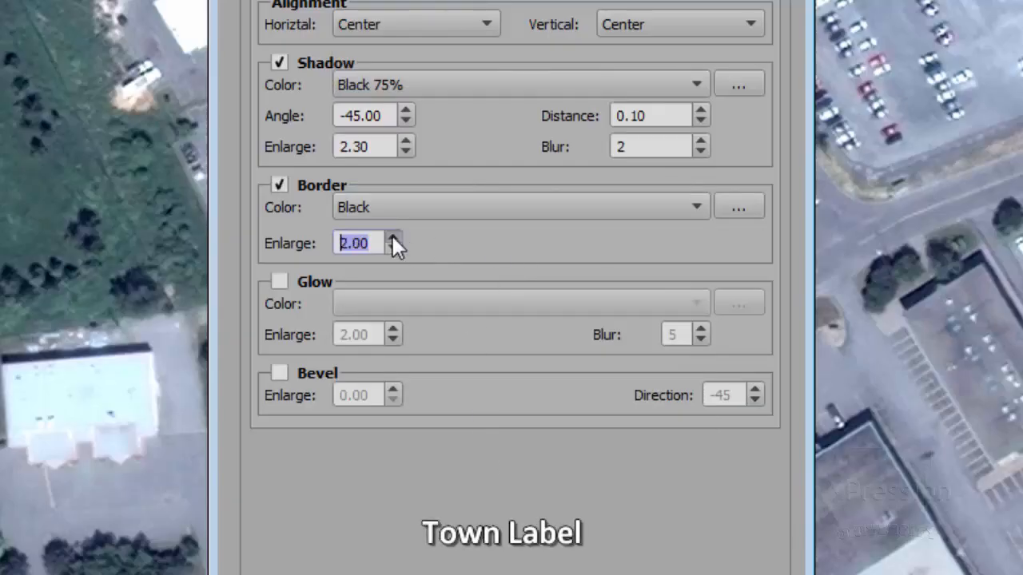
# Try a Blue 50% glow on the label text with its enlargement raised to 4.60
pyautogui.click(279, 283)
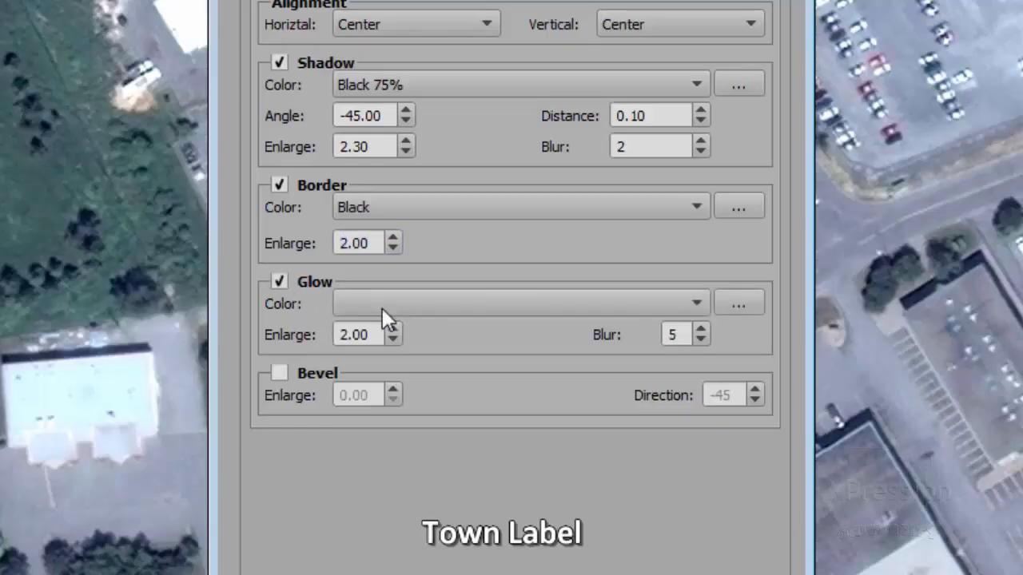
pyautogui.click(402, 307)
pyautogui.click(393, 304)
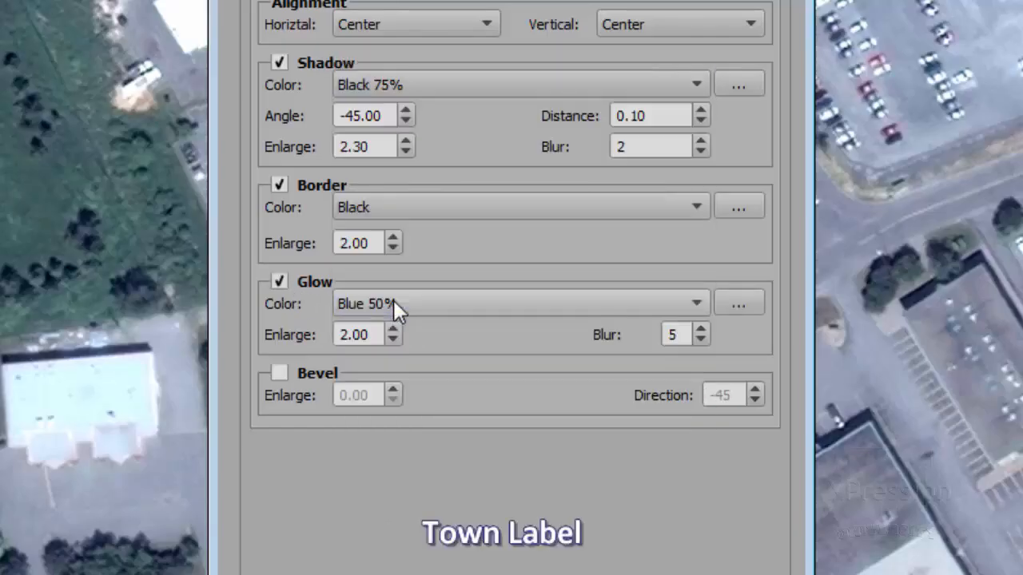
pyautogui.click(393, 328)
pyautogui.press('Up')
pyautogui.press('Up')
pyautogui.press('Up')
pyautogui.press('Up')
pyautogui.press('Up')
pyautogui.press('Up')
pyautogui.press('Up')
pyautogui.press('Up')
pyautogui.press('Up')
pyautogui.press('Up')
pyautogui.press('Up')
pyautogui.press('Up')
pyautogui.press('Up')
pyautogui.press('Up')
pyautogui.press('Up')
pyautogui.press('Up')
pyautogui.press('Up')
pyautogui.press('Up')
pyautogui.press('Up')
pyautogui.press('Up')
pyautogui.press('Up')
pyautogui.press('Up')
pyautogui.press('Up')
pyautogui.press('Up')
pyautogui.press('Up')
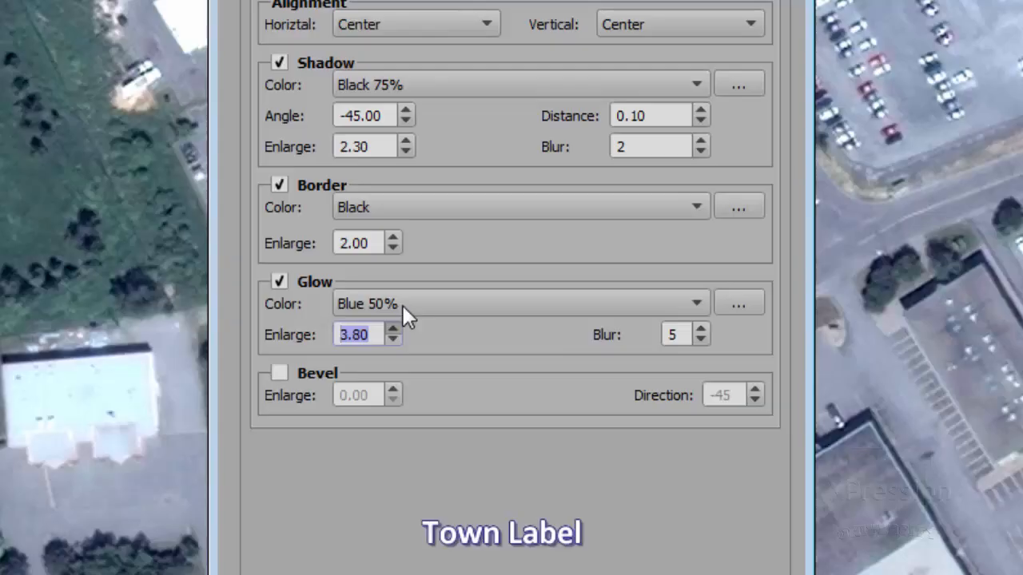
# Turn off the glow and border effects of the label text
pyautogui.click(281, 281)
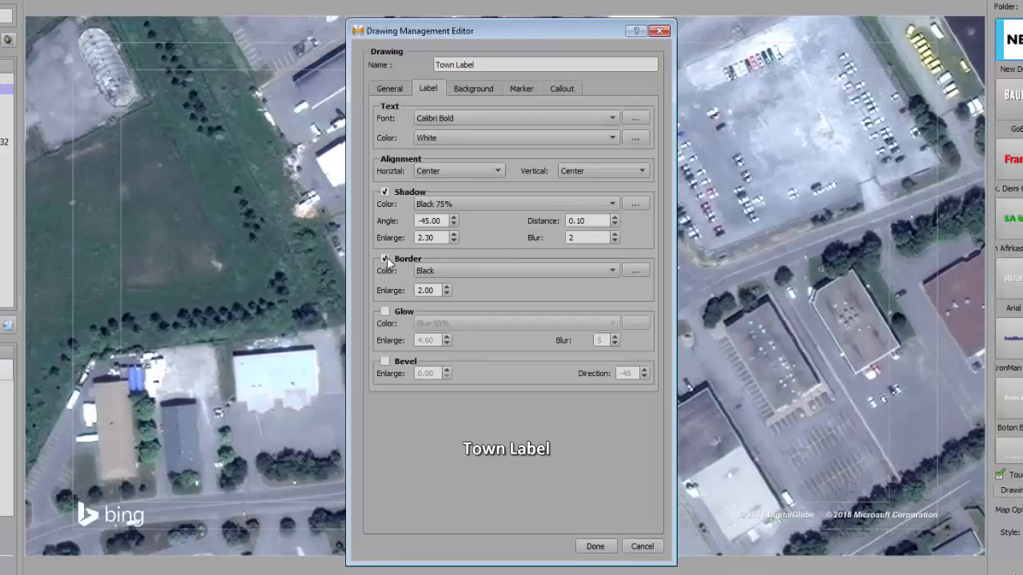
pyautogui.click(386, 258)
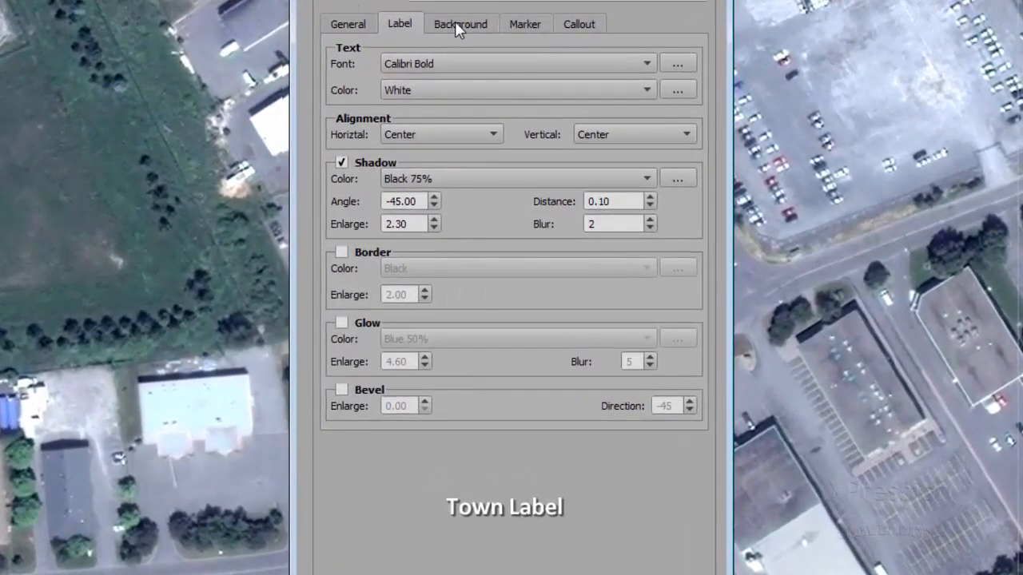
# Give the label a background, trying Black 50% and settling on the color Black 75%
pyautogui.click(461, 50)
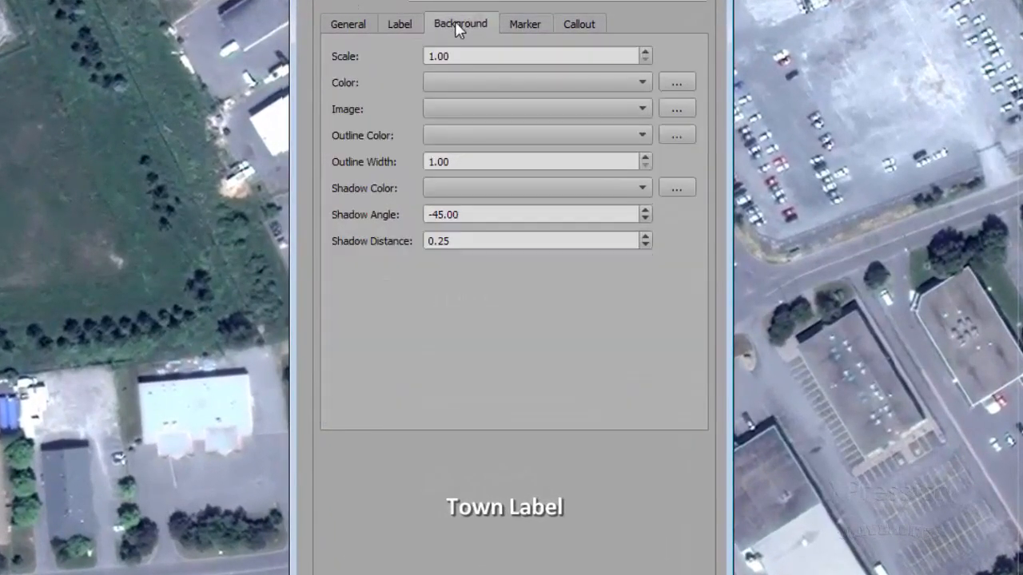
pyautogui.click(600, 84)
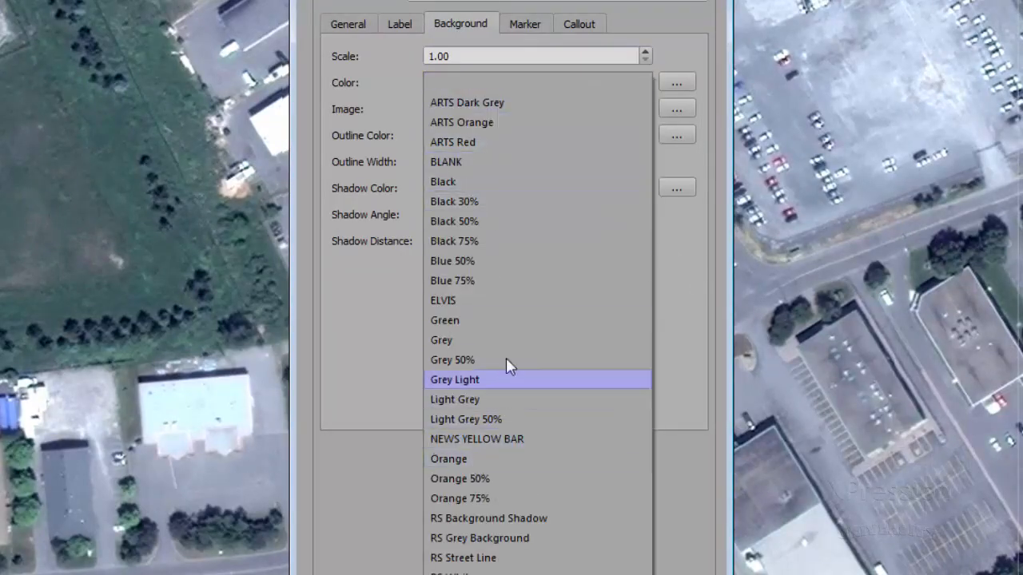
pyautogui.click(499, 227)
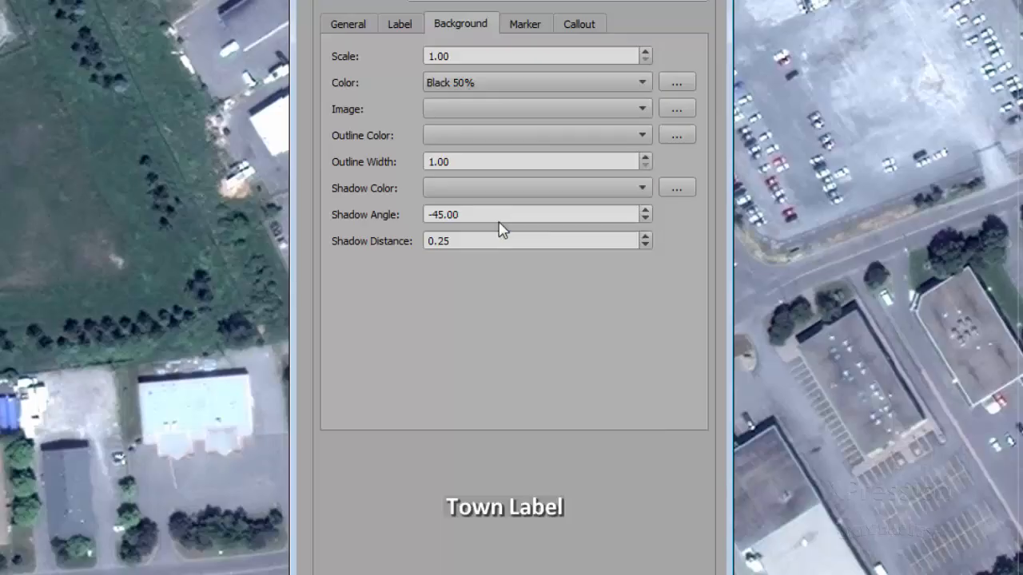
pyautogui.click(541, 85)
pyautogui.click(501, 108)
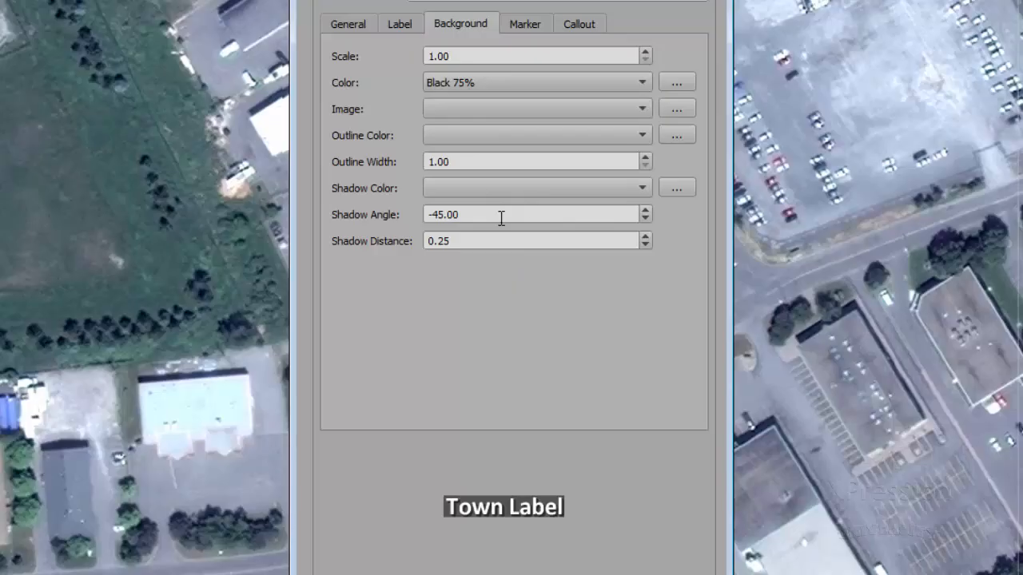
# Set the scale of the label's background box to 1.12
pyautogui.click(644, 53)
pyautogui.click(644, 53)
pyautogui.click(644, 53)
pyautogui.click(644, 53)
pyautogui.click(644, 53)
pyautogui.click(644, 53)
pyautogui.click(644, 53)
pyautogui.click(644, 53)
pyautogui.click(644, 53)
pyautogui.click(644, 53)
pyautogui.click(644, 53)
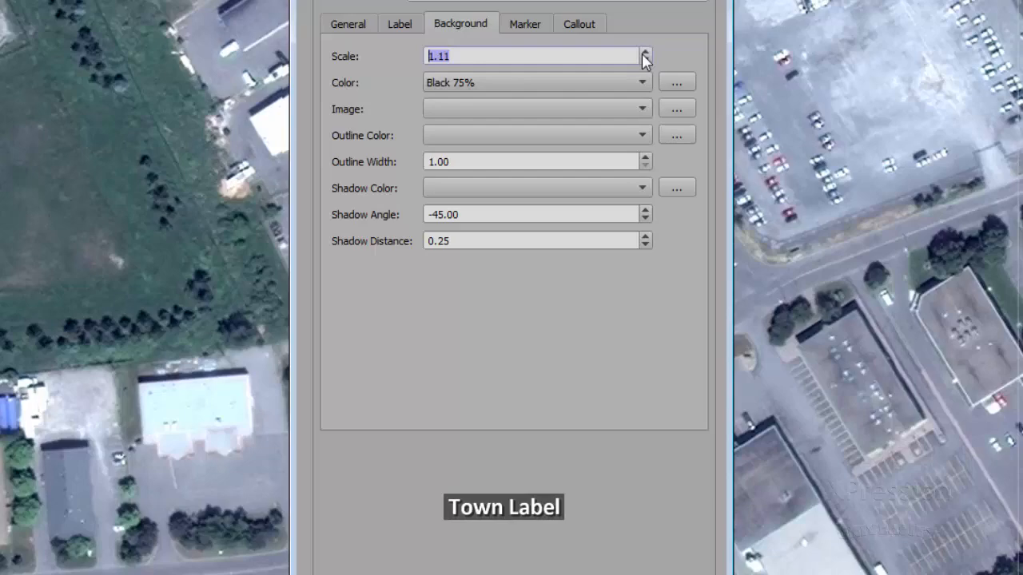
pyautogui.click(644, 53)
pyautogui.click(520, 3)
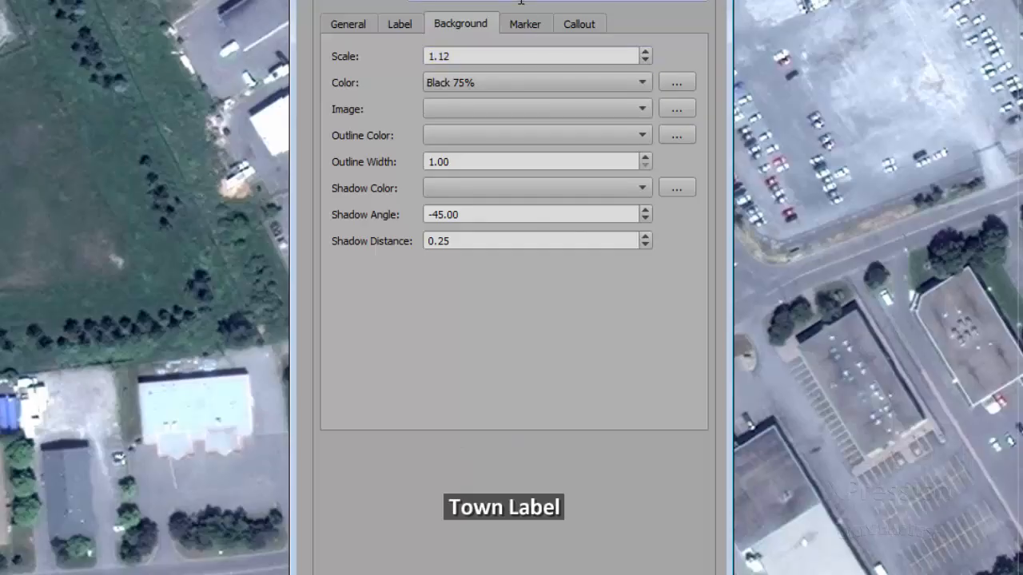
# Try shortening the default text to Town to check how the background fits, and restore it to Town Label
pyautogui.click(333, 20)
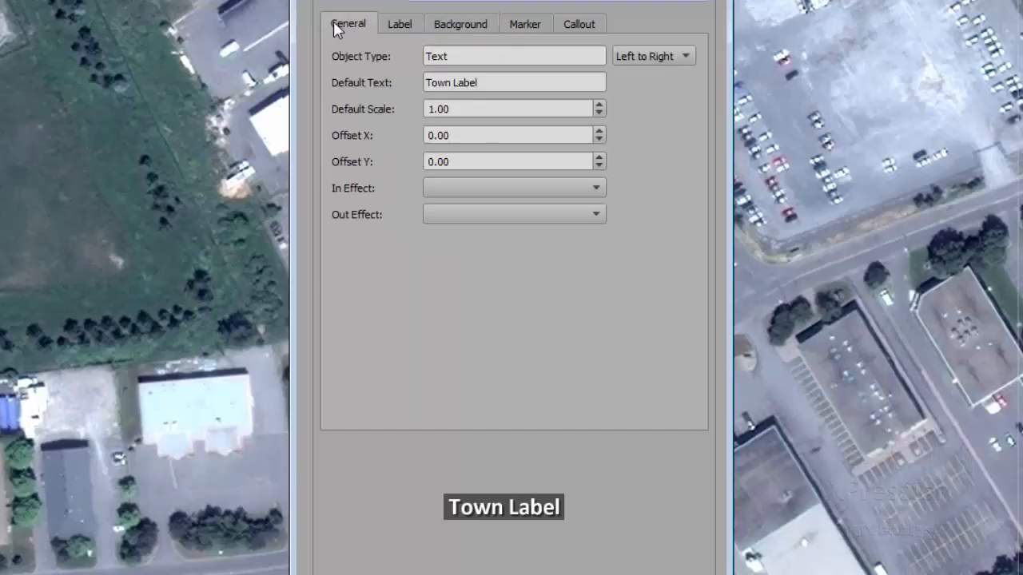
pyautogui.click(493, 81)
pyautogui.press('BackSpace')
pyautogui.press('BackSpace')
pyautogui.press('BackSpace')
pyautogui.press('BackSpace')
pyautogui.press('BackSpace')
pyautogui.press('BackSpace')
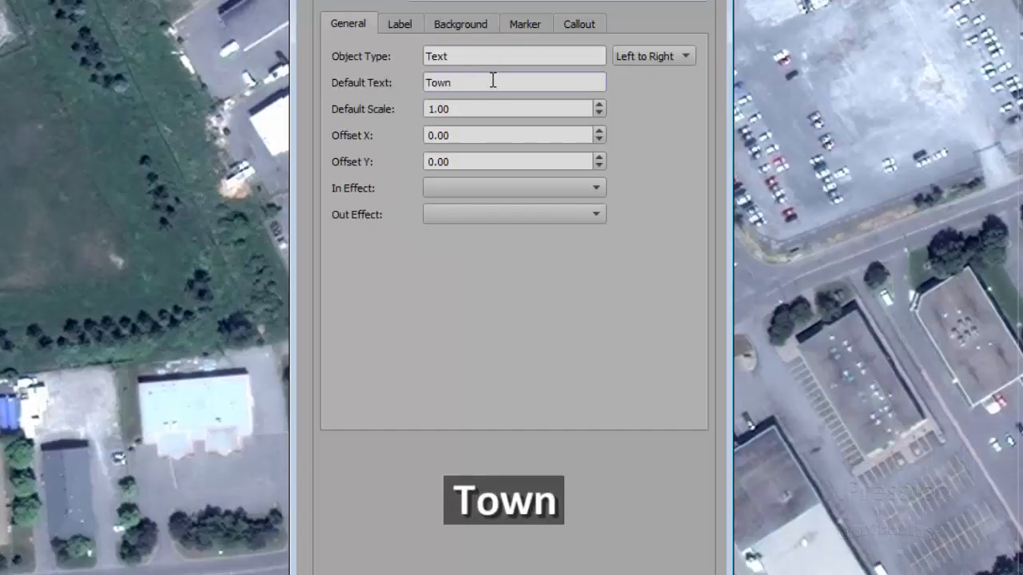
pyautogui.write('Lab')
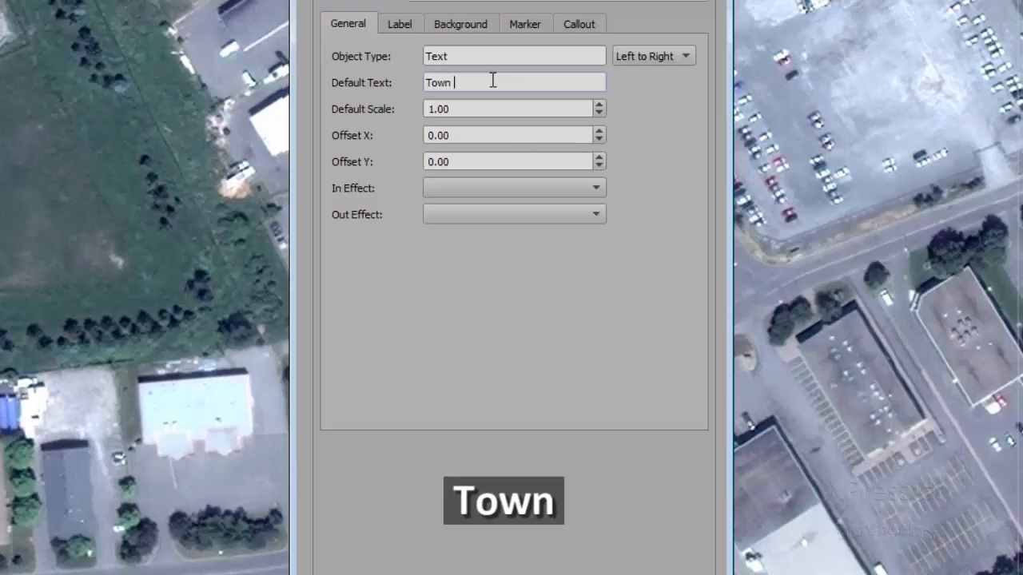
pyautogui.write('el')
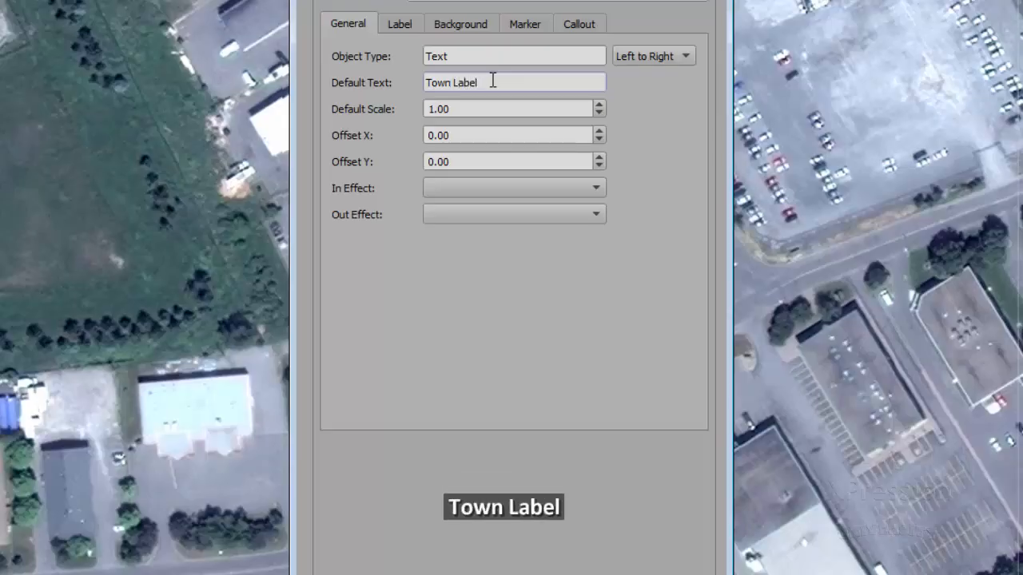
# Add a White outline to the label's background and set the outline width to 1.60
pyautogui.click(474, 24)
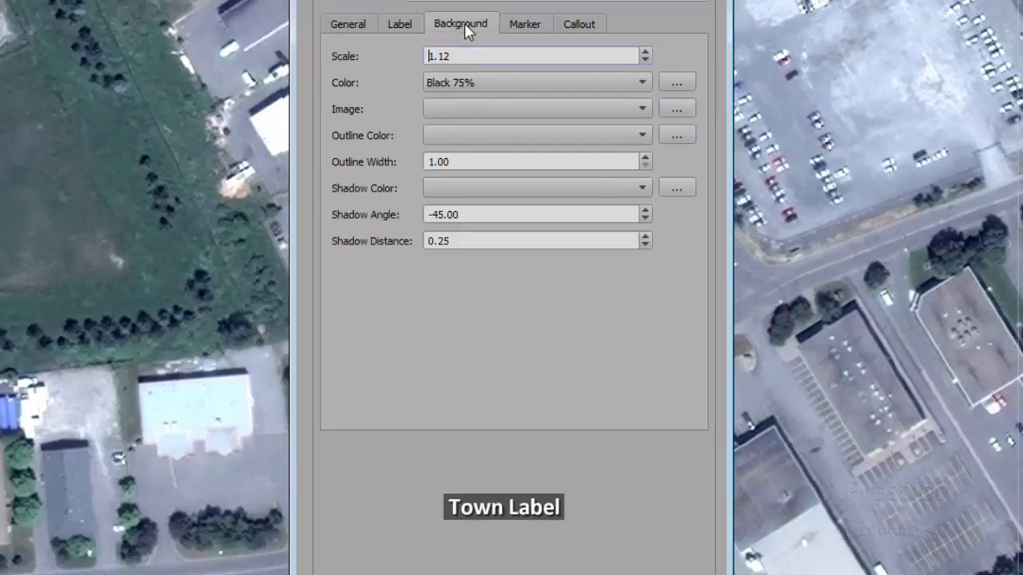
pyautogui.click(467, 136)
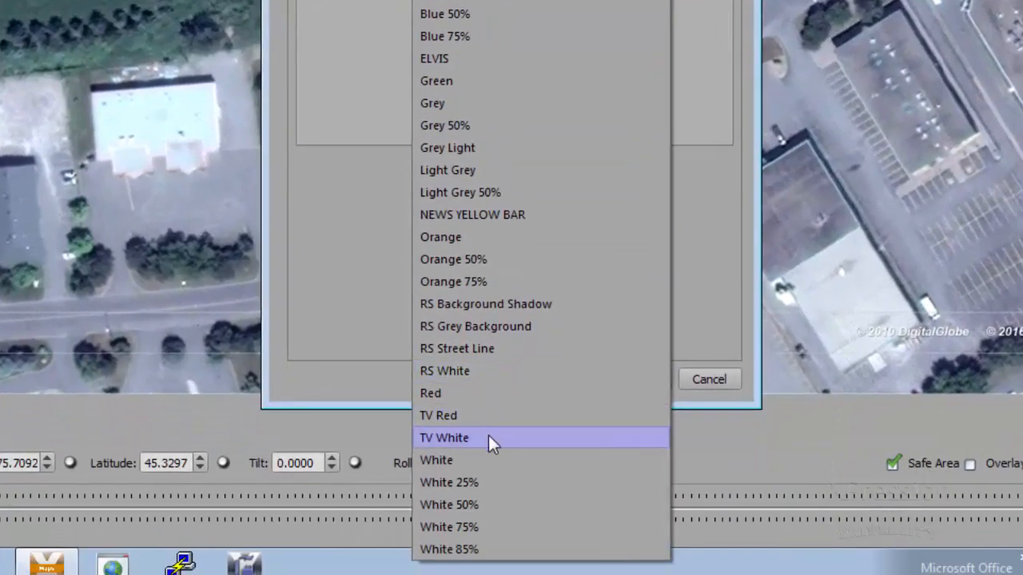
pyautogui.click(500, 460)
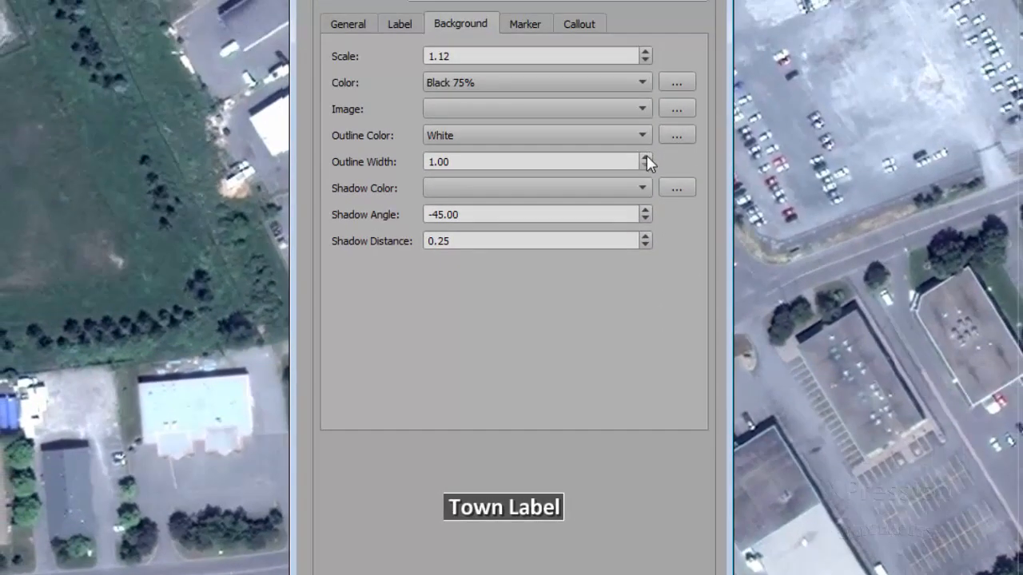
pyautogui.click(645, 158)
pyautogui.click(645, 159)
pyautogui.click(647, 160)
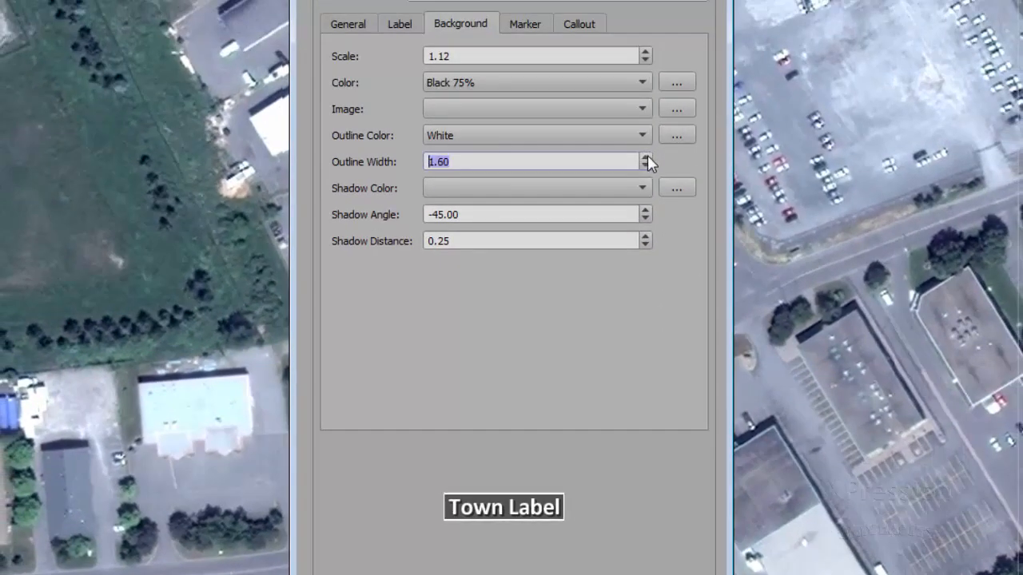
# Give the label's background a Black 75% shadow with a distance of 0.29
pyautogui.click(635, 188)
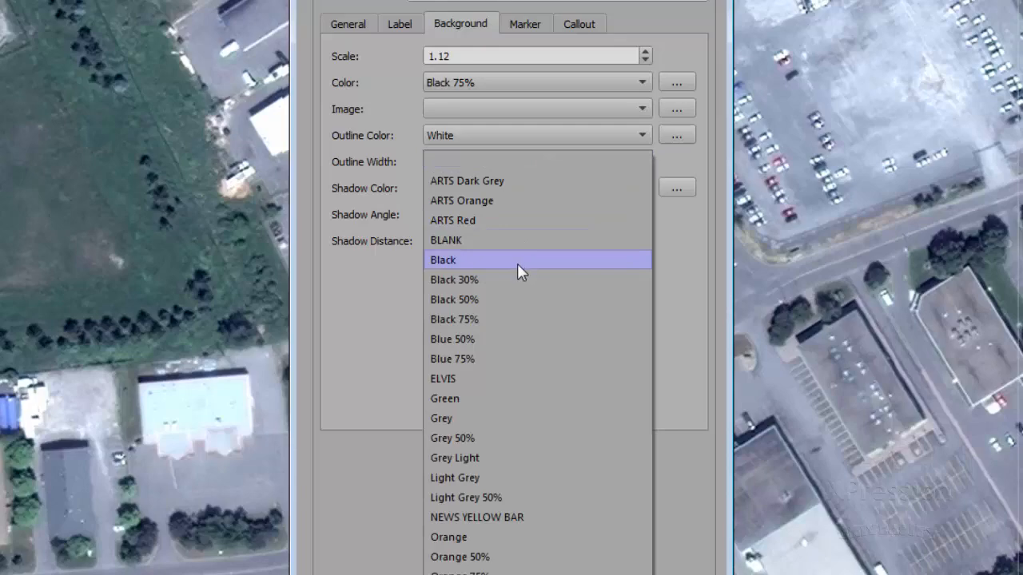
pyautogui.click(515, 320)
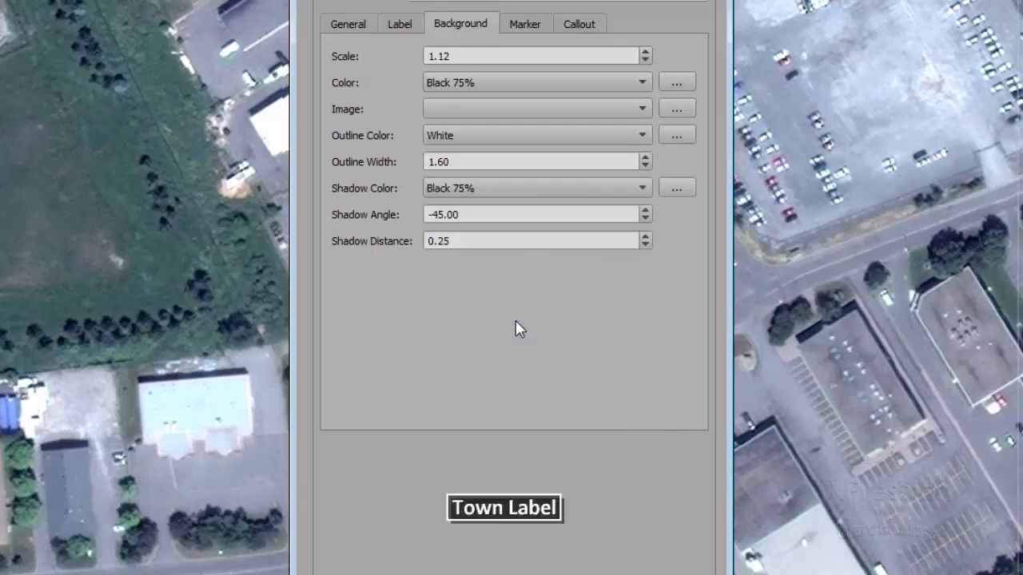
pyautogui.click(644, 237)
pyautogui.click(644, 237)
pyautogui.click(644, 237)
pyautogui.click(644, 237)
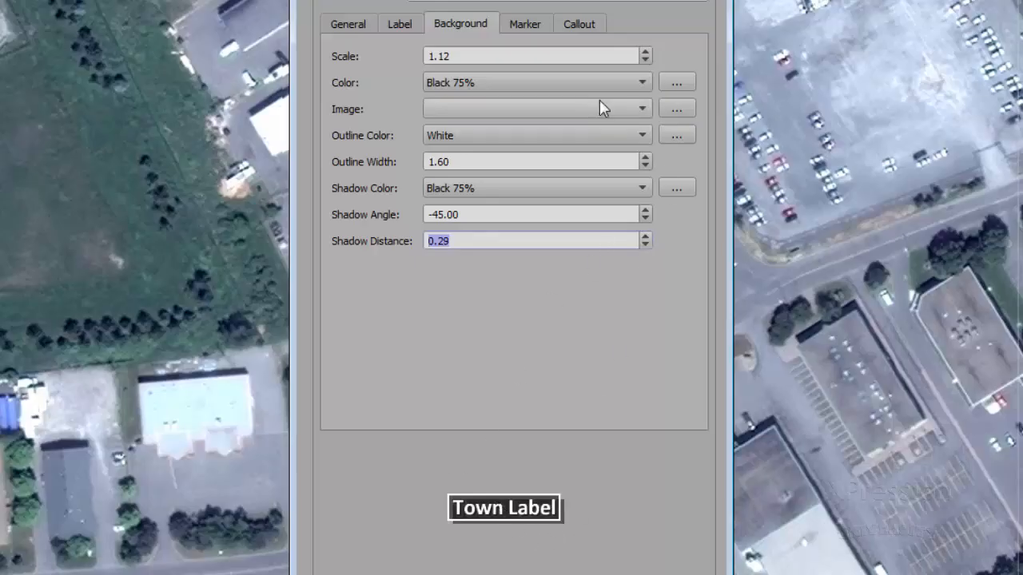
# Set the drawing's marker image to Ball Red
pyautogui.click(525, 28)
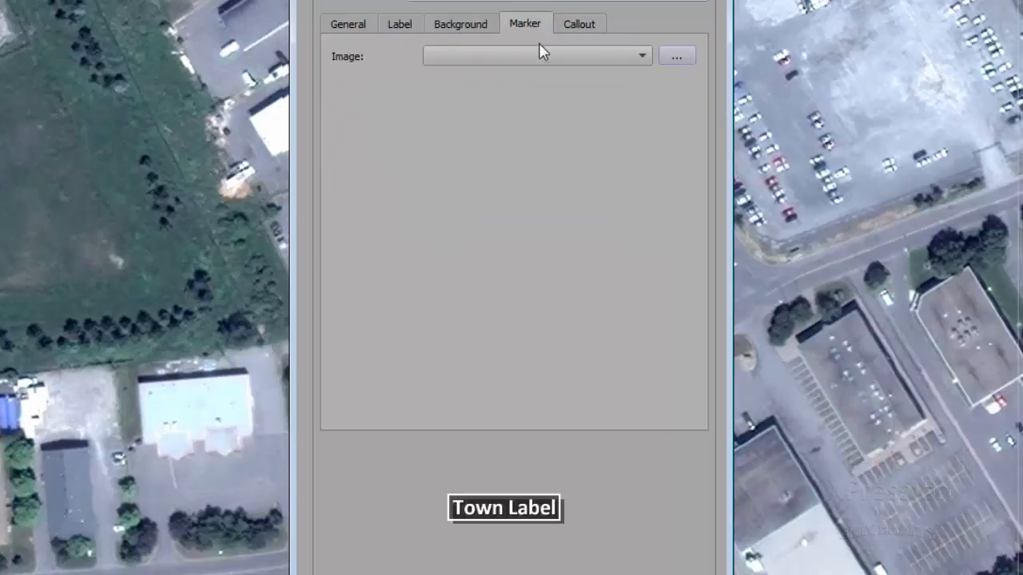
pyautogui.click(537, 54)
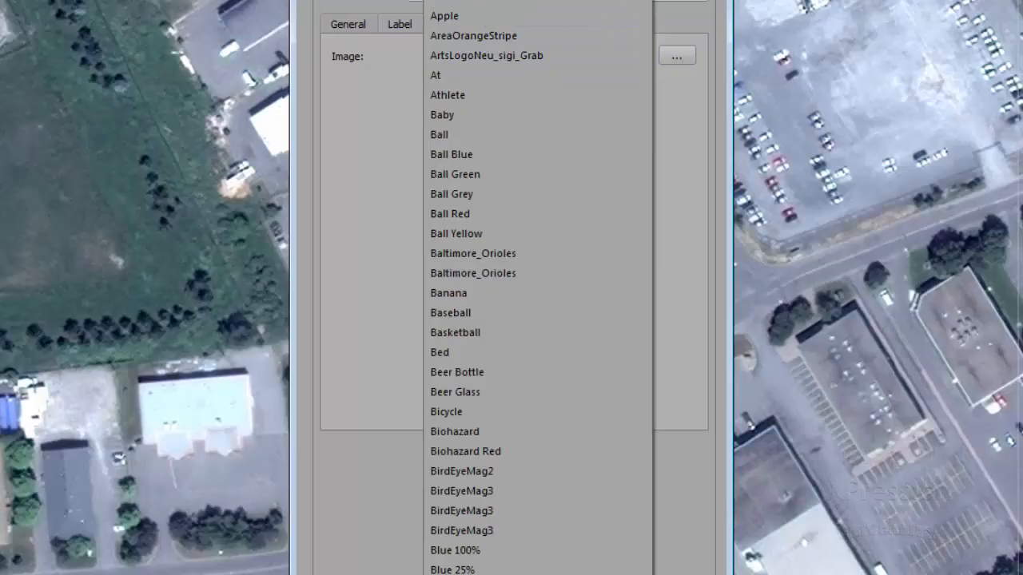
pyautogui.click(512, 212)
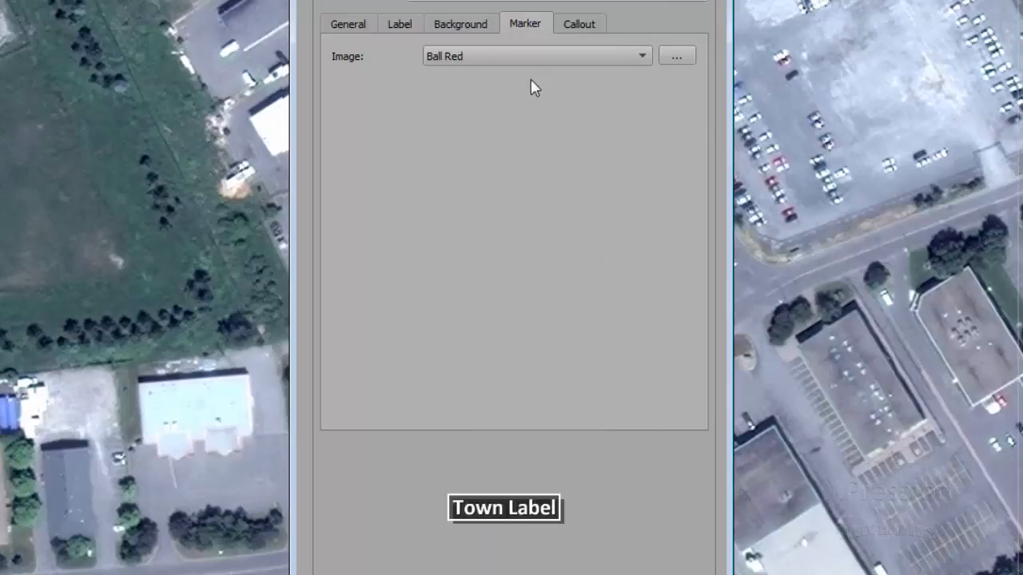
# Raise the label above its marker by setting Offset Y to 1.40
pyautogui.click(359, 25)
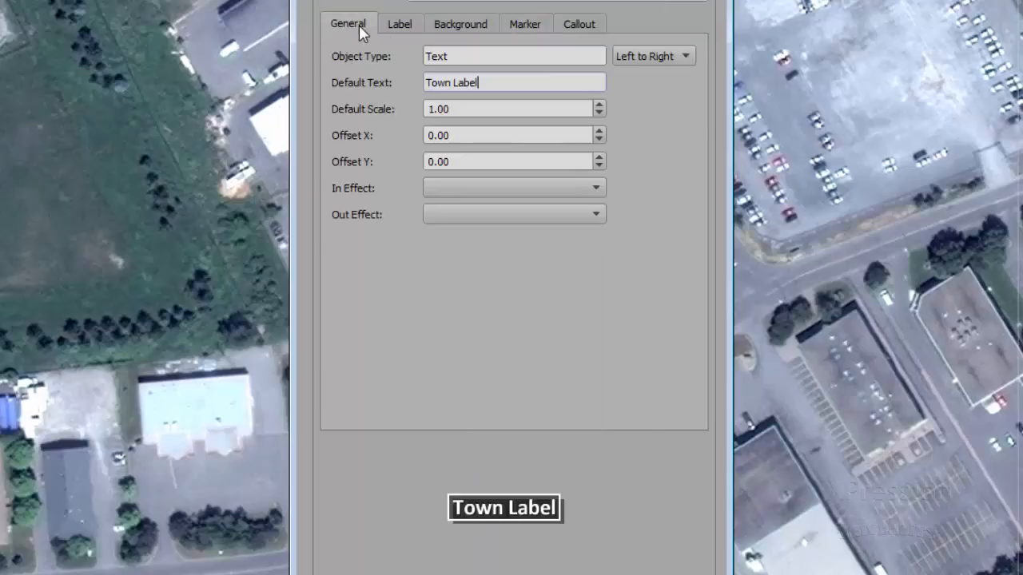
pyautogui.click(599, 158)
pyautogui.click(598, 158)
pyautogui.click(599, 158)
pyautogui.click(598, 157)
pyautogui.click(599, 158)
pyautogui.click(598, 158)
pyautogui.click(599, 157)
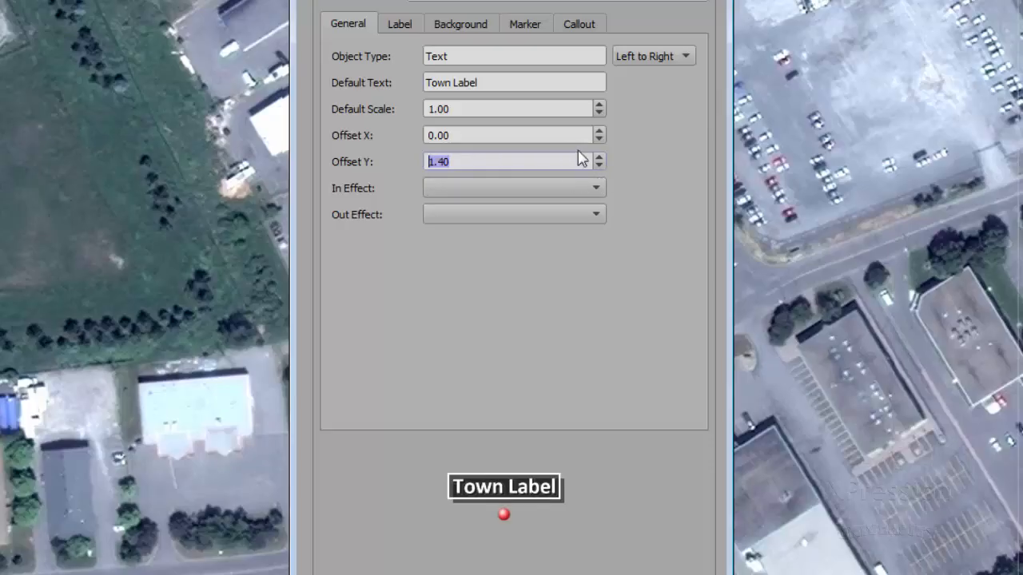
# Remove the Ball Red marker by setting the drawing's marker image to the blank entry
pyautogui.click(525, 24)
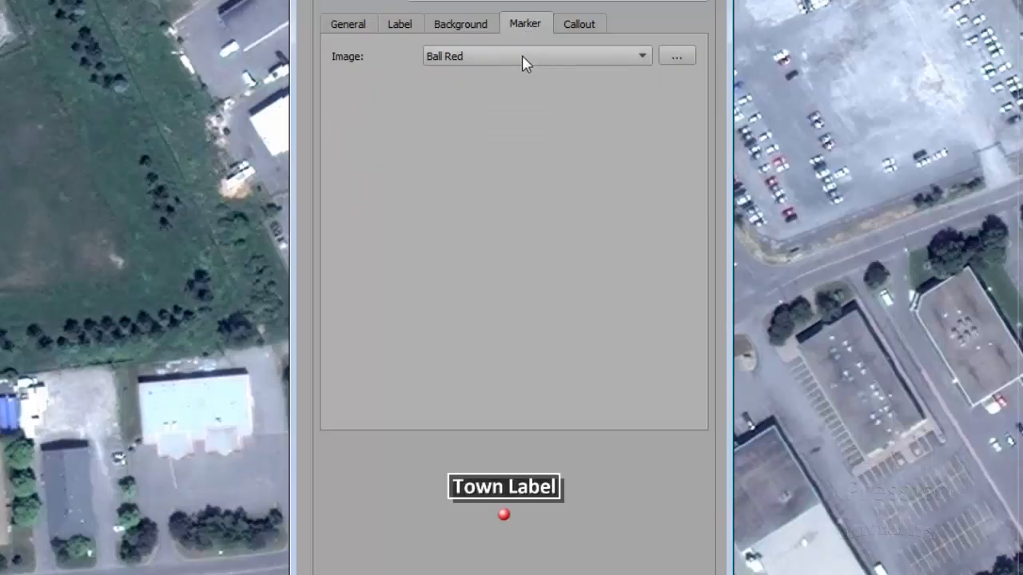
pyautogui.click(523, 57)
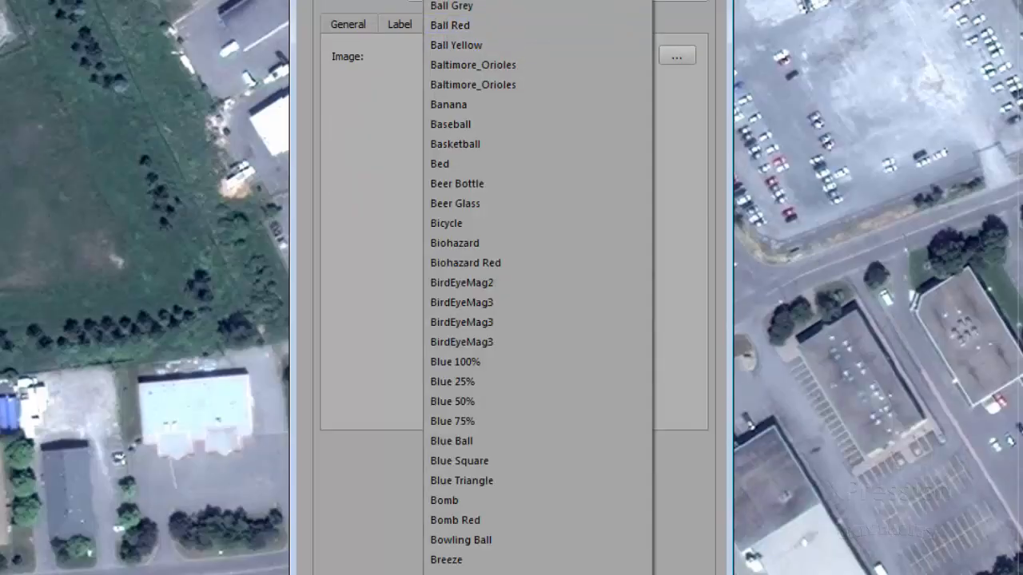
pyautogui.click(389, 190)
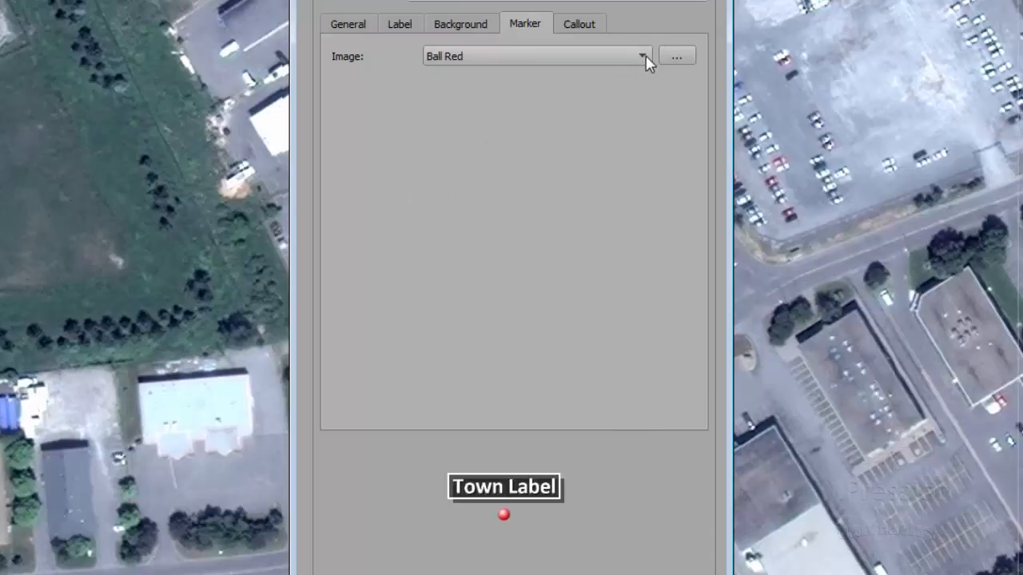
pyautogui.click(647, 55)
pyautogui.scroll(-1, 536, 320)
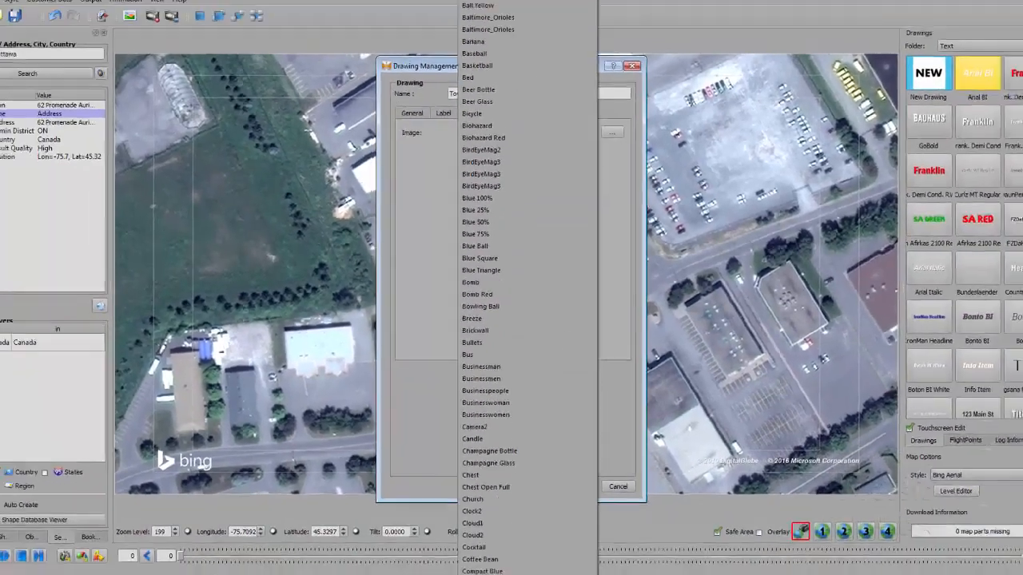
pyautogui.scroll(-2, 535, 304)
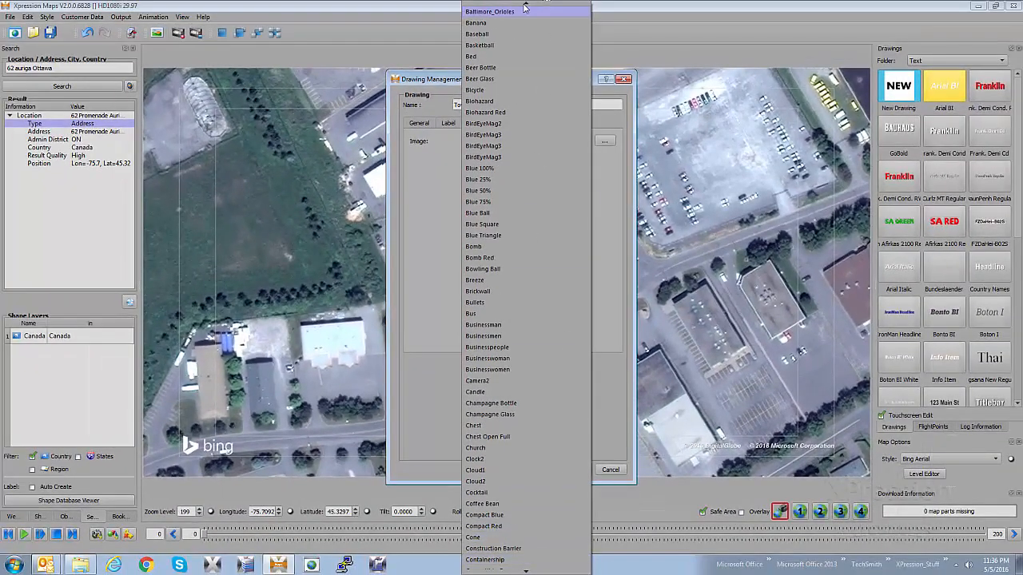
pyautogui.scroll(7, 524, 8)
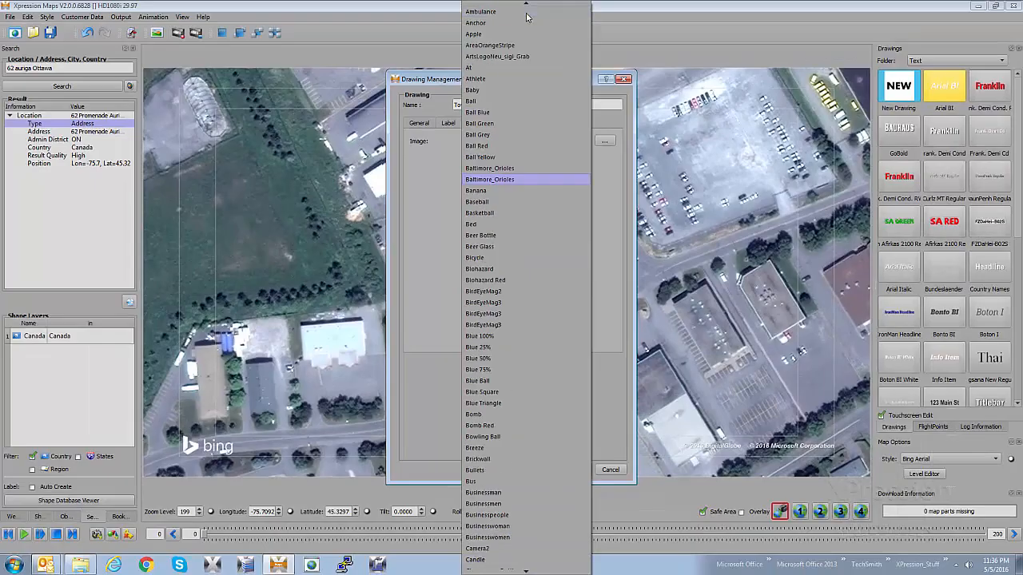
pyautogui.click(518, 8)
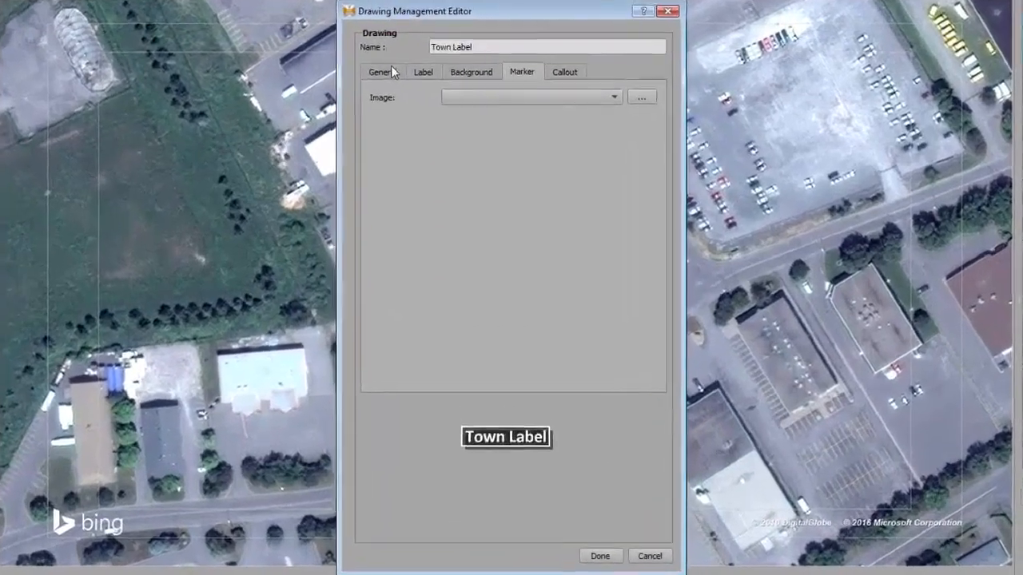
# Reset the label's vertical position by setting Offset Y to 0.0
pyautogui.click(432, 93)
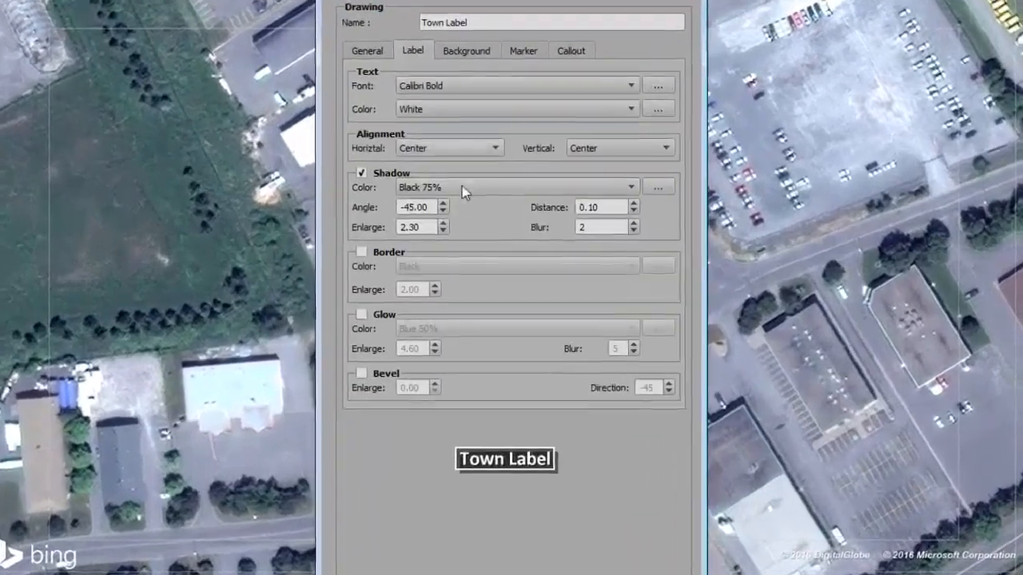
pyautogui.click(397, 93)
pyautogui.moveTo(491, 160); pyautogui.dragTo(395, 161)
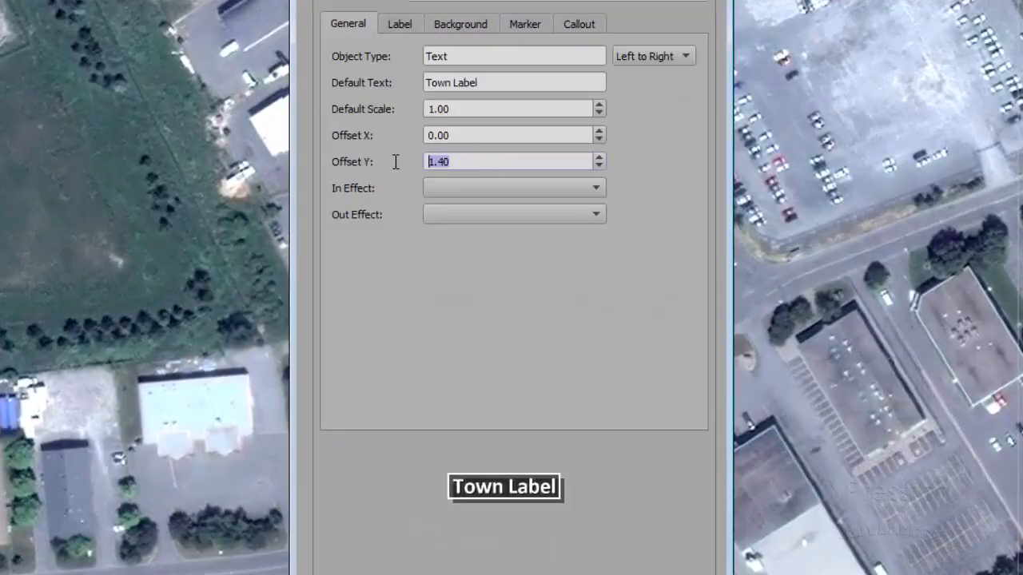
pyautogui.write('0.0')
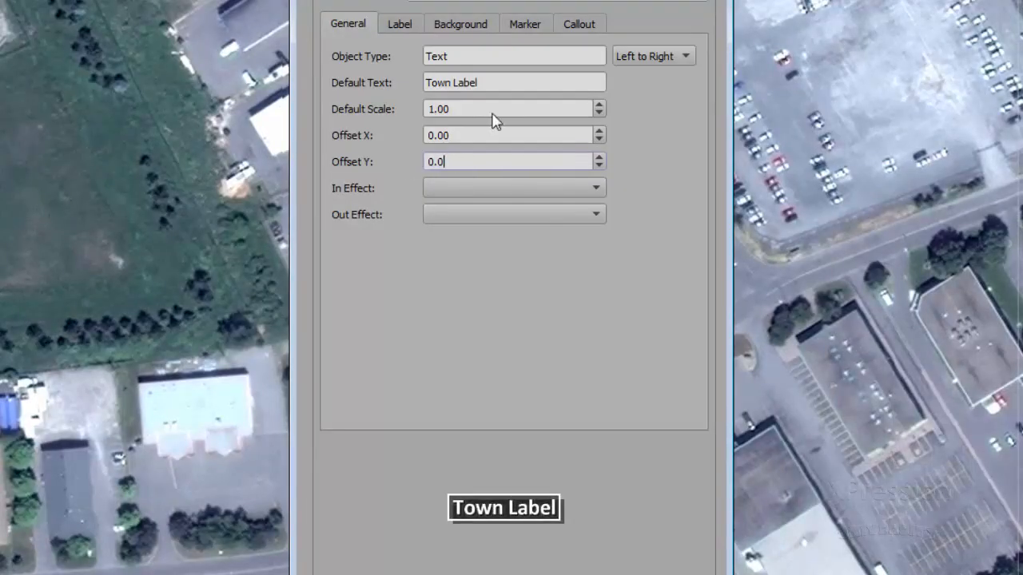
# Set the drawing's callout type to Arrow
pyautogui.click(522, 27)
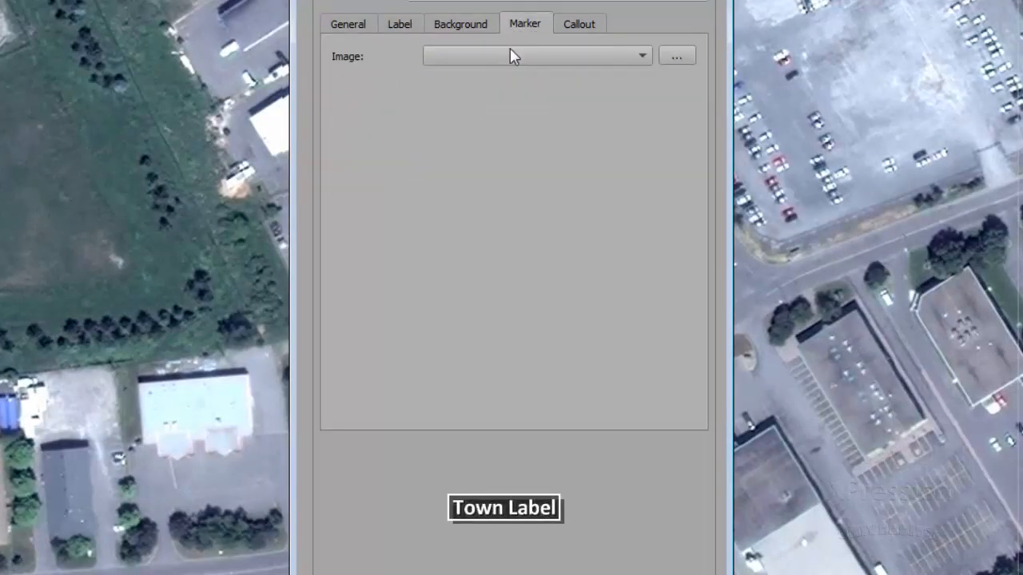
pyautogui.click(569, 25)
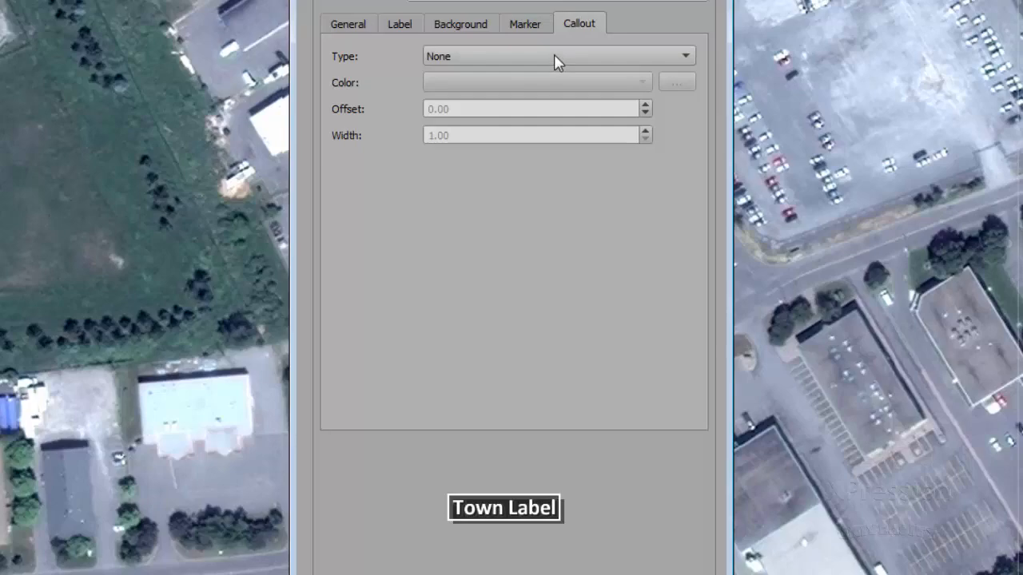
pyautogui.click(554, 60)
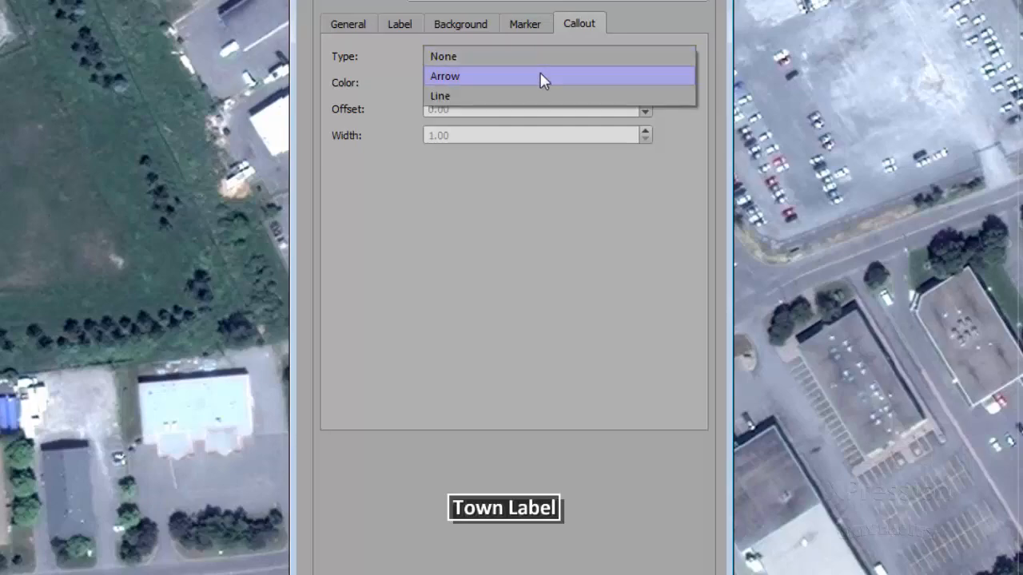
pyautogui.click(541, 77)
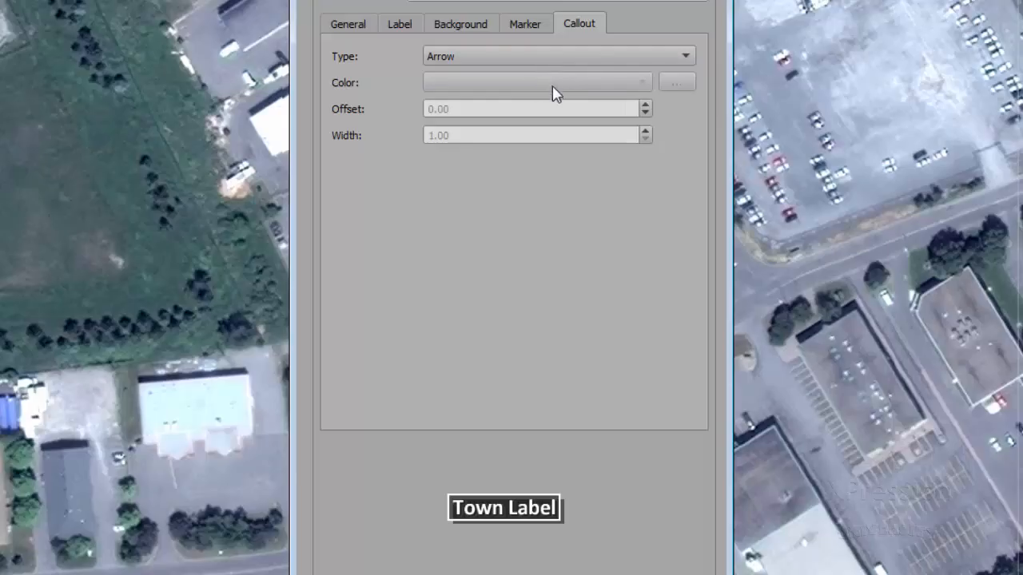
# Set the label's Offset Y to 1.70 to pull the text away from its callout point
pyautogui.click(358, 24)
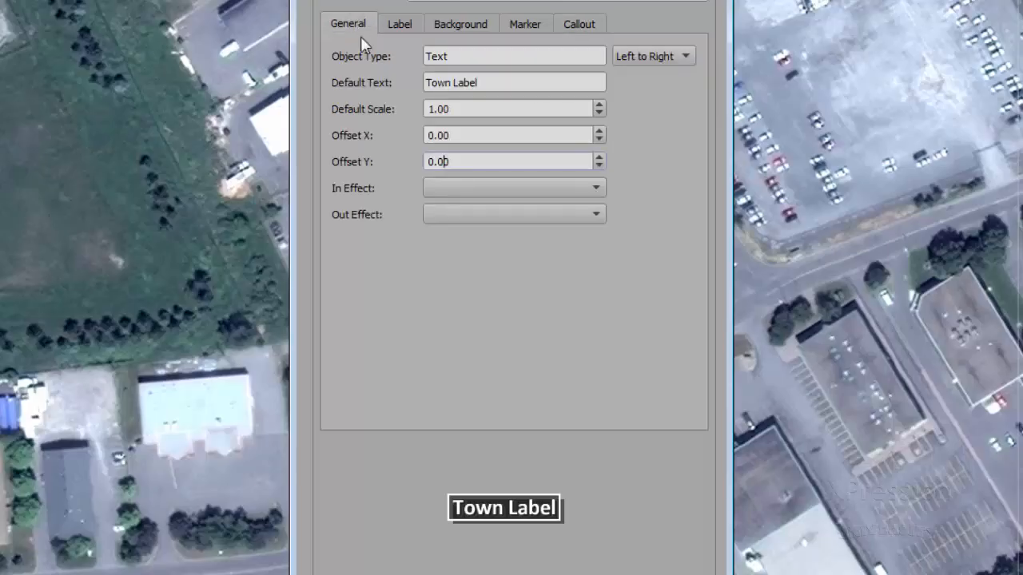
pyautogui.click(564, 160)
pyautogui.click(599, 157)
pyautogui.click(599, 157)
pyautogui.click(599, 156)
pyautogui.click(599, 157)
pyautogui.click(599, 156)
pyautogui.click(599, 156)
pyautogui.click(599, 156)
pyautogui.click(599, 157)
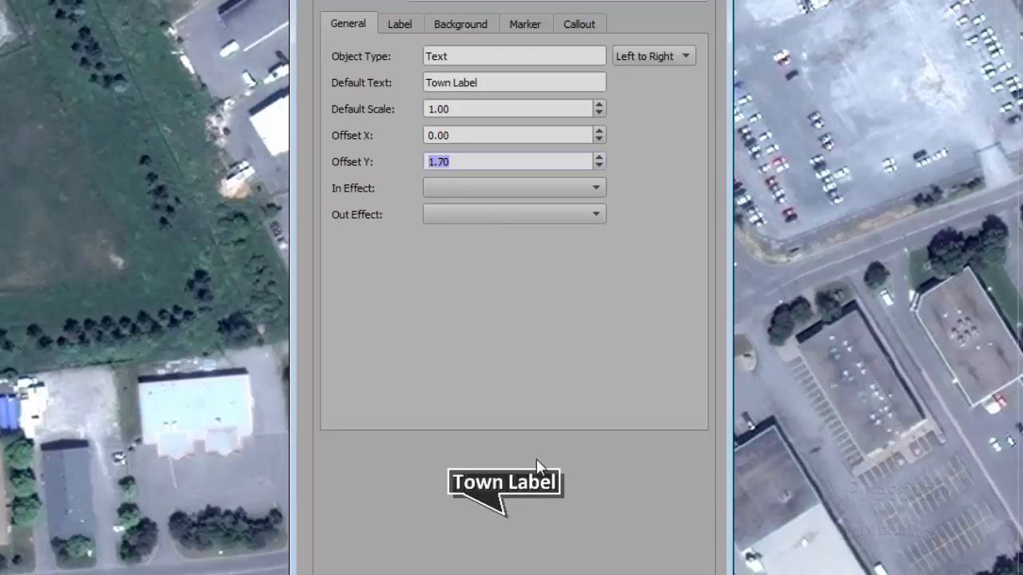
# Change the drawing's callout type to Line and check the line's color options, leaving the color blank
pyautogui.click(582, 24)
pyautogui.click(554, 58)
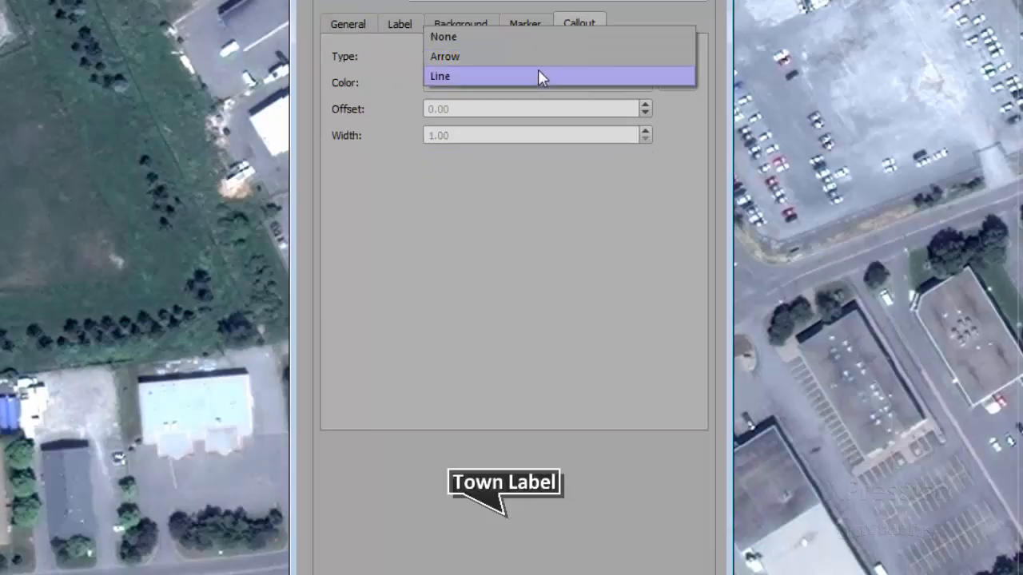
pyautogui.click(538, 74)
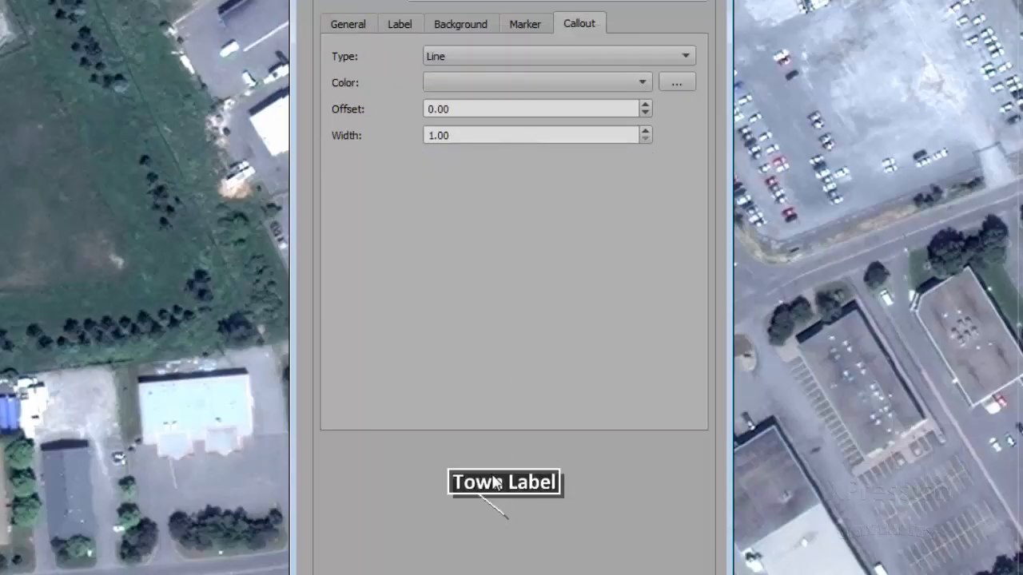
pyautogui.click(562, 82)
pyautogui.click(562, 82)
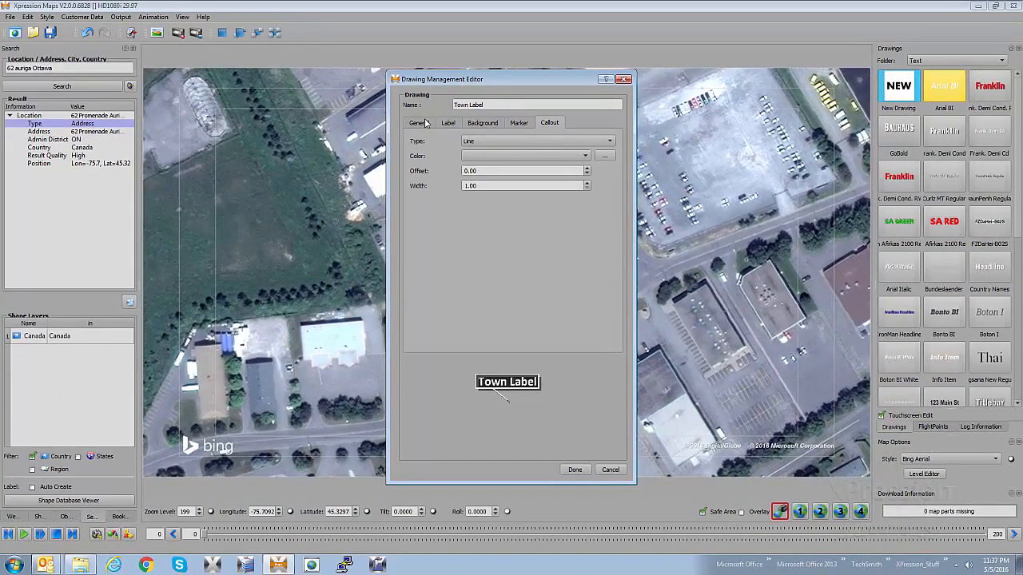
# Save the drawing and set Town Label as the default text style for the map
pyautogui.click(576, 470)
pyautogui.moveTo(1018, 151); pyautogui.dragTo(1022, 380)
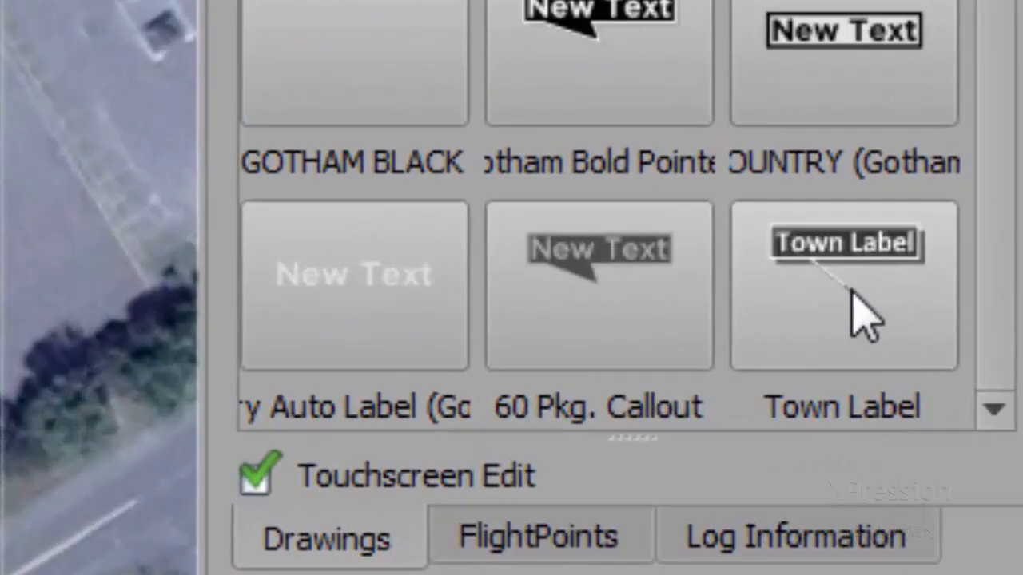
pyautogui.click(861, 316)
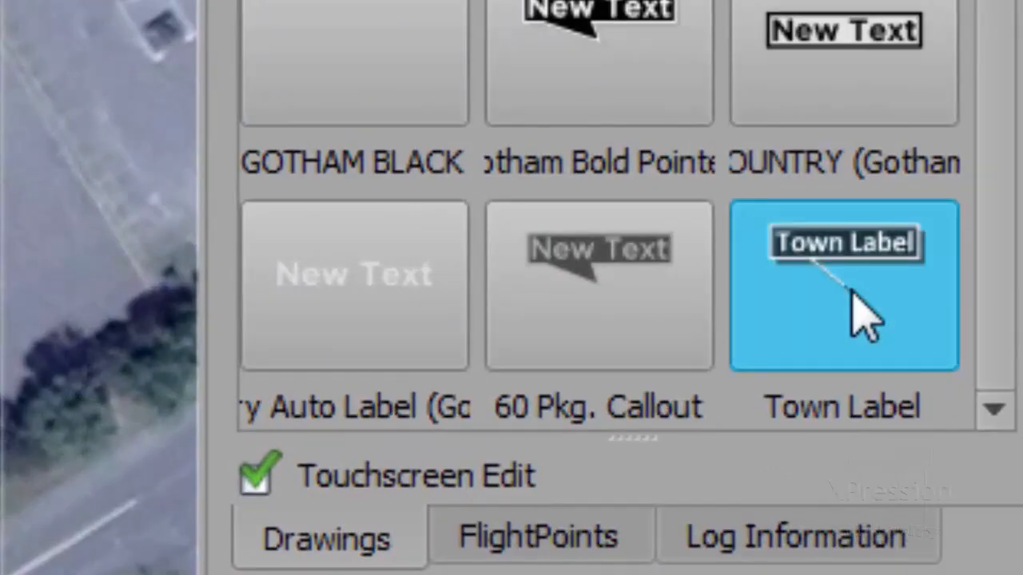
pyautogui.rightClick(862, 316)
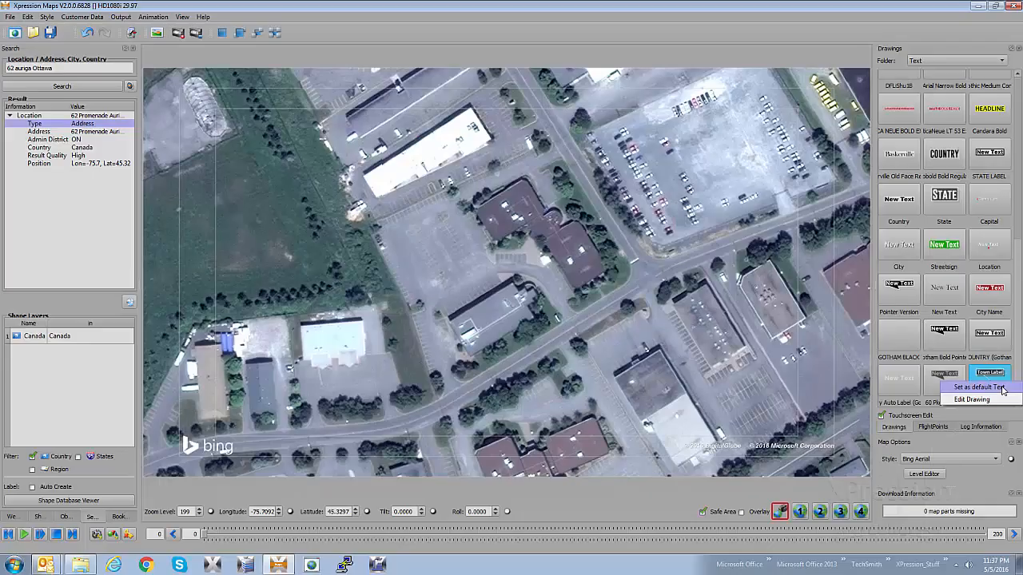
pyautogui.click(1003, 390)
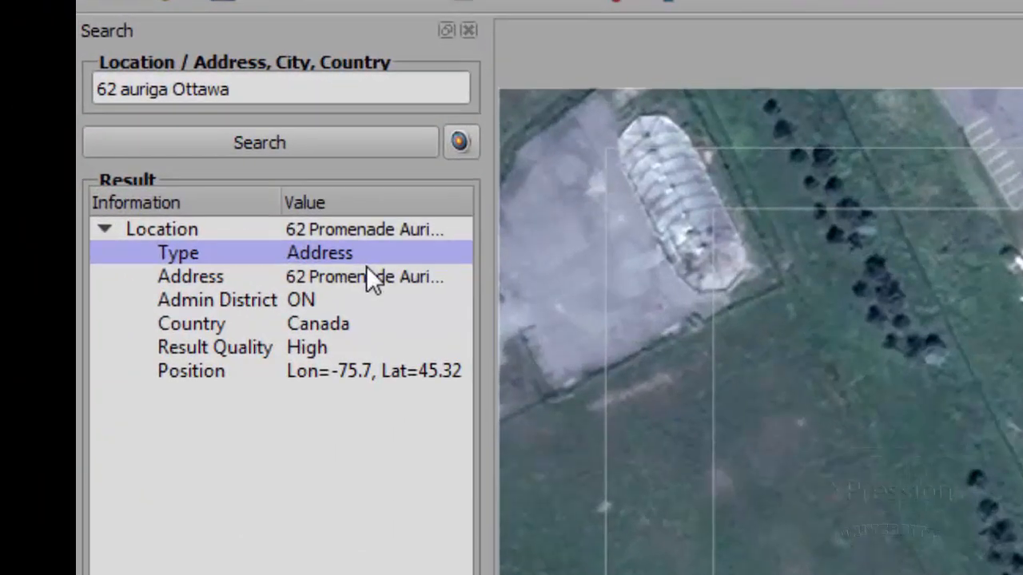
# Add the found location's address to the map as a name label
pyautogui.click(98, 130)
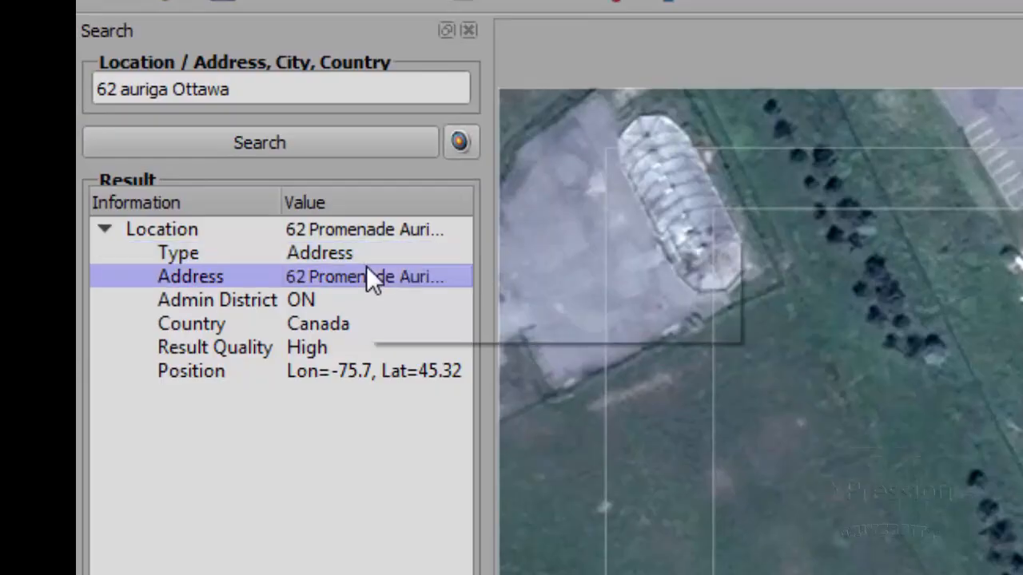
pyautogui.rightClick(370, 280)
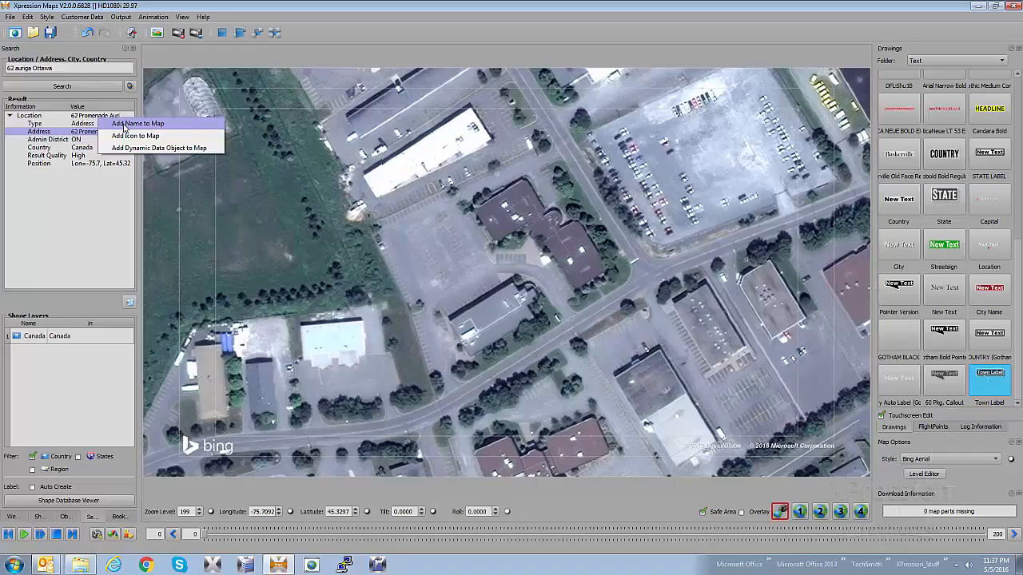
pyautogui.click(126, 126)
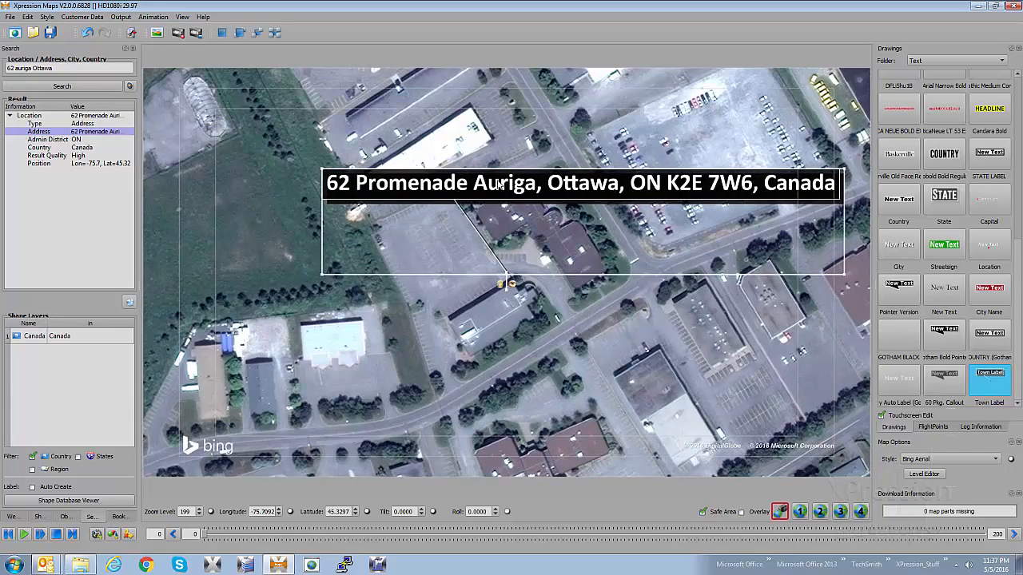
# Shorten the map label's text to the street number and street name, removing the city, province, postal code and country
pyautogui.doubleClick(477, 185)
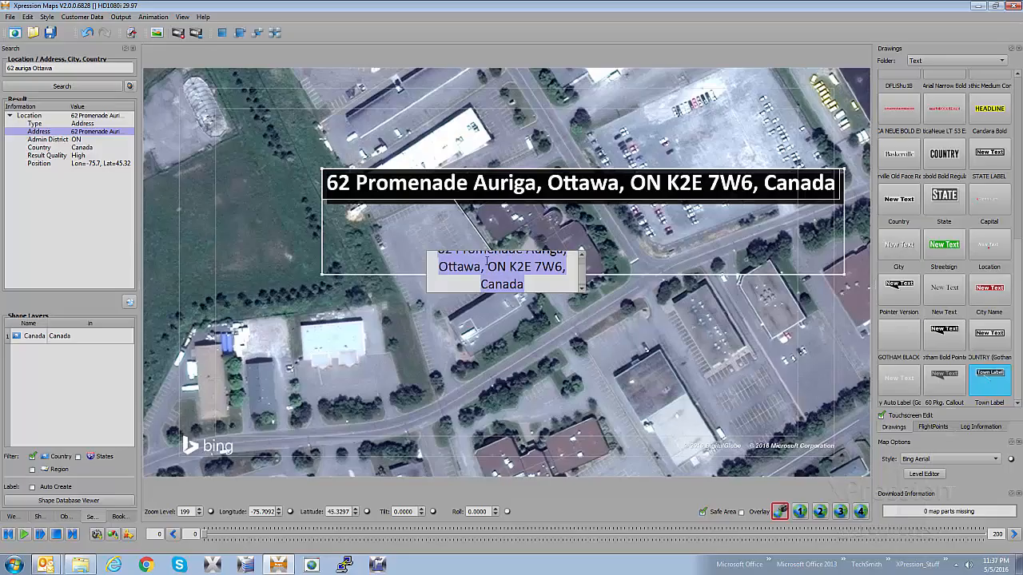
pyautogui.moveTo(493, 272); pyautogui.dragTo(536, 283)
pyautogui.moveTo(472, 284); pyautogui.dragTo(478, 267)
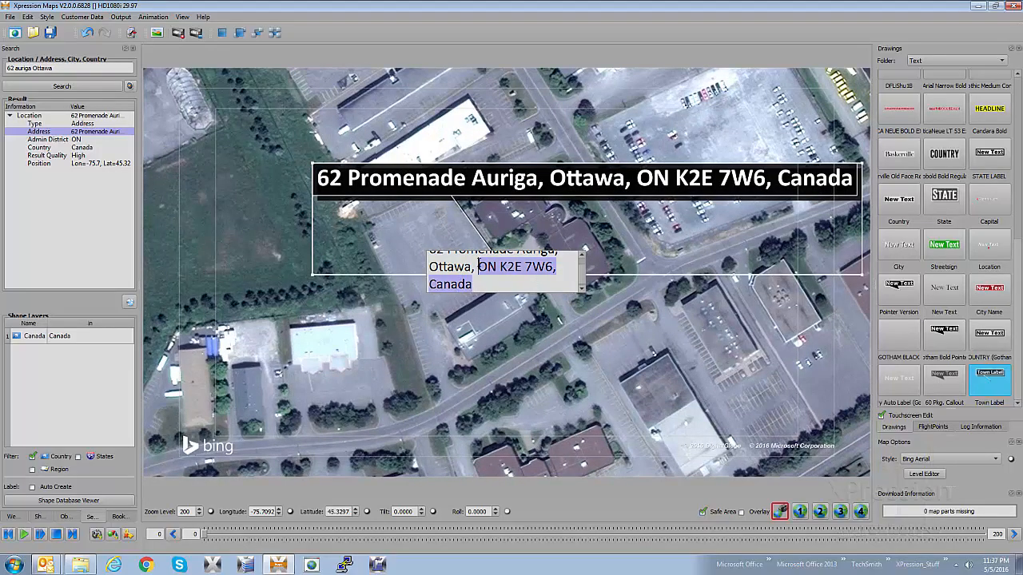
pyautogui.press('BackSpace')
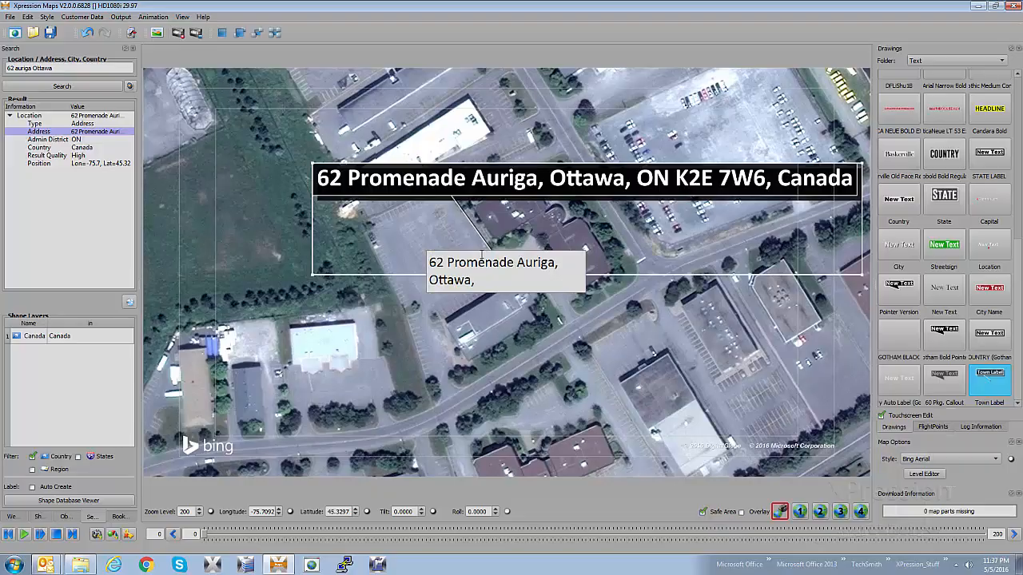
pyautogui.press('BackSpace')
pyautogui.press('BackSpace')
pyautogui.press('BackSpace')
pyautogui.press('BackSpace')
pyautogui.press('BackSpace')
pyautogui.press('BackSpace')
pyautogui.press('BackSpace')
pyautogui.press('BackSpace')
pyautogui.press('BackSpace')
pyautogui.press('Return')
pyautogui.press('BackSpace')
pyautogui.click(485, 213)
# Move the label's callout point to the edge of the brown-roofed building and reposition the text box above it
pyautogui.moveTo(516, 190)
pyautogui.mouseDown()
pyautogui.moveTo(477, 199)
pyautogui.moveTo(501, 212)
pyautogui.moveTo(469, 173)
pyautogui.moveTo(523, 185)
pyautogui.mouseUp()
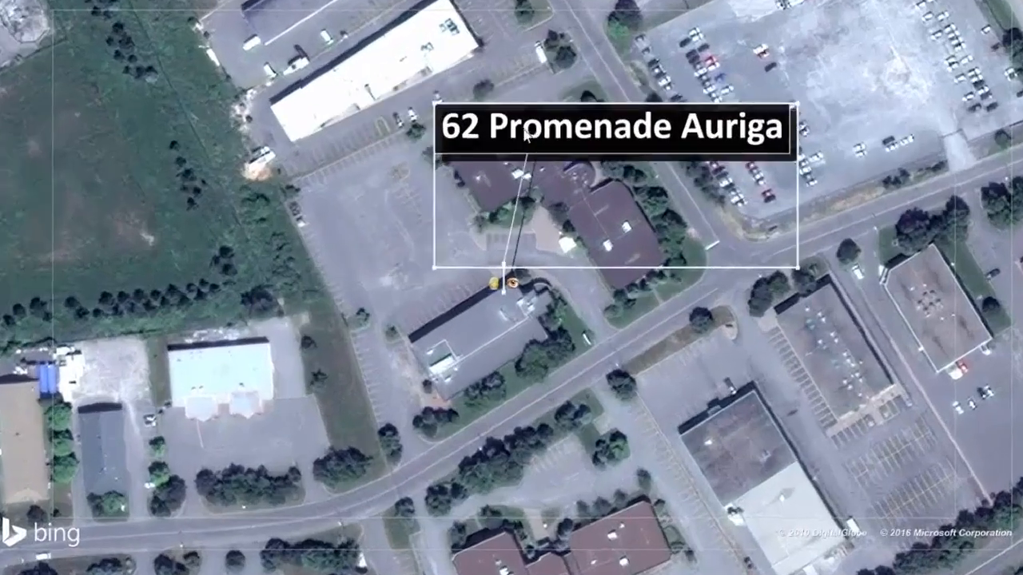
pyautogui.moveTo(525, 133); pyautogui.dragTo(486, 109)
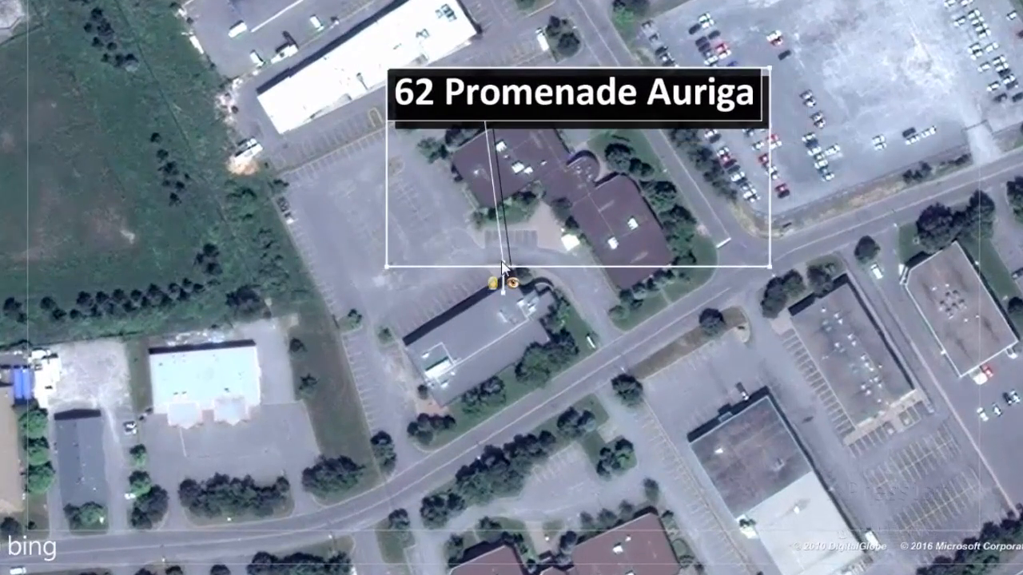
pyautogui.moveTo(503, 267); pyautogui.dragTo(590, 235)
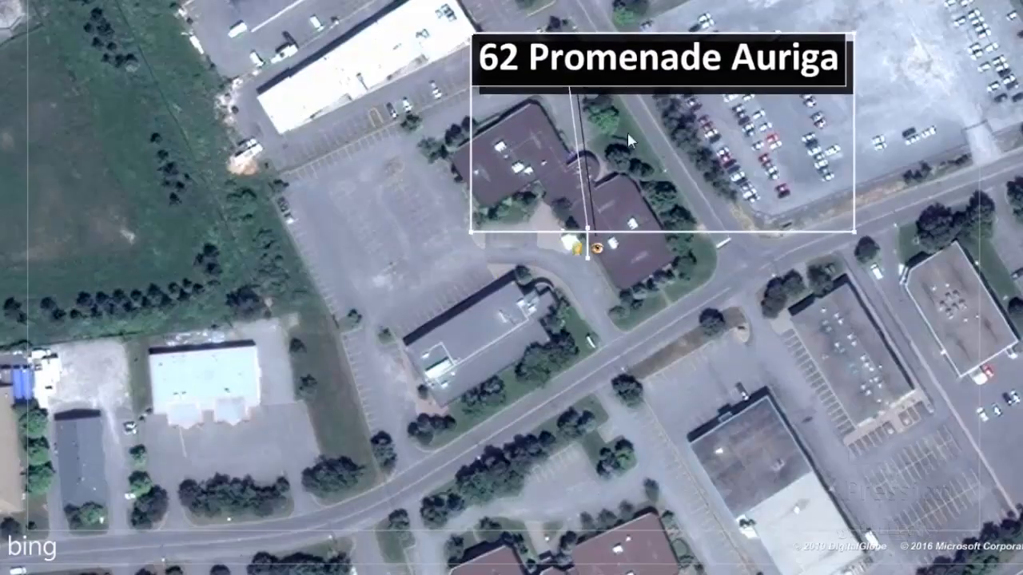
pyautogui.moveTo(632, 73); pyautogui.dragTo(639, 136)
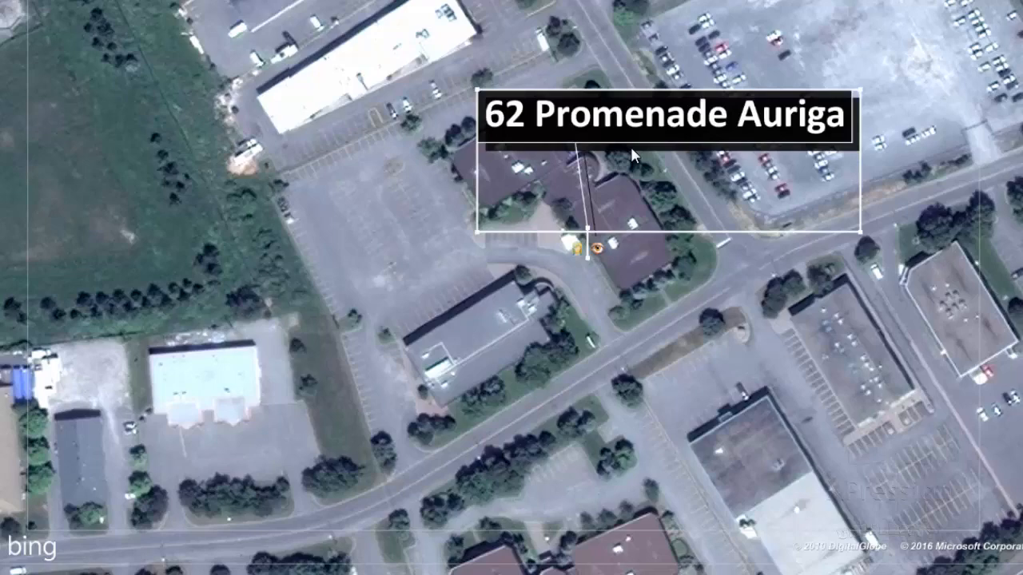
pyautogui.moveTo(630, 131); pyautogui.dragTo(485, 130)
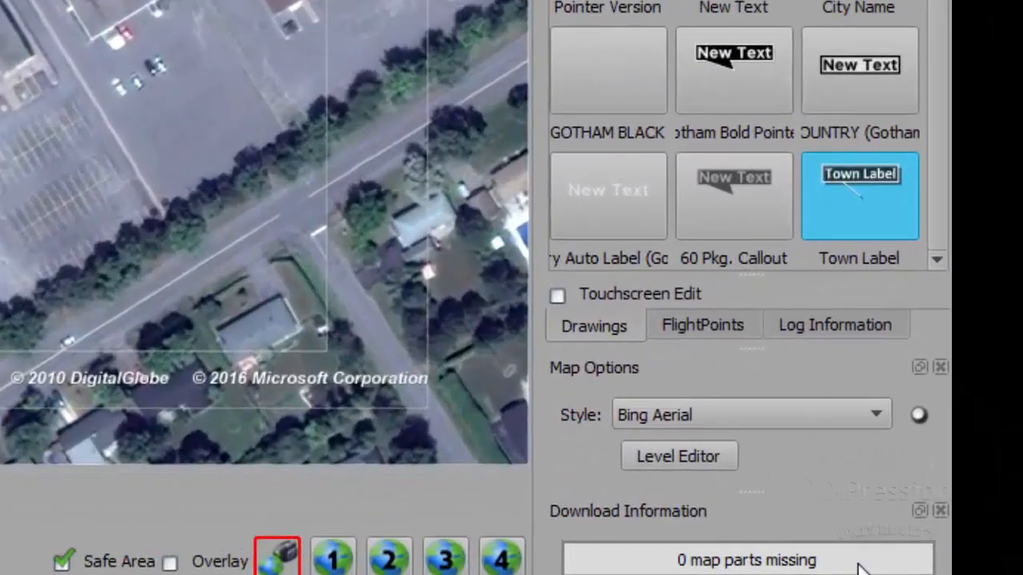
# Edit the Town Label drawing to use a Typewriter in effect and a Dissolve out effect
pyautogui.rightClick(835, 190)
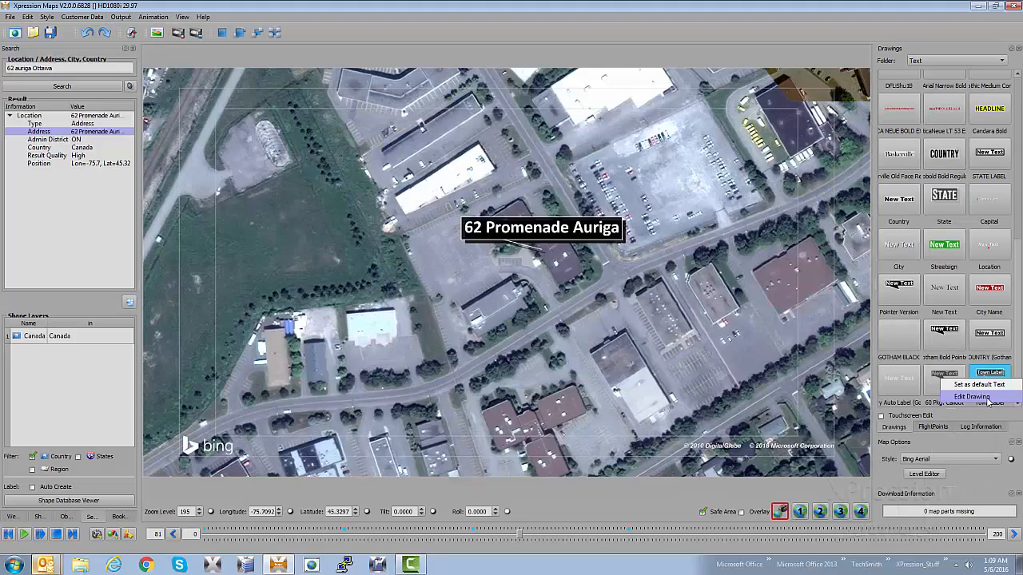
pyautogui.click(852, 245)
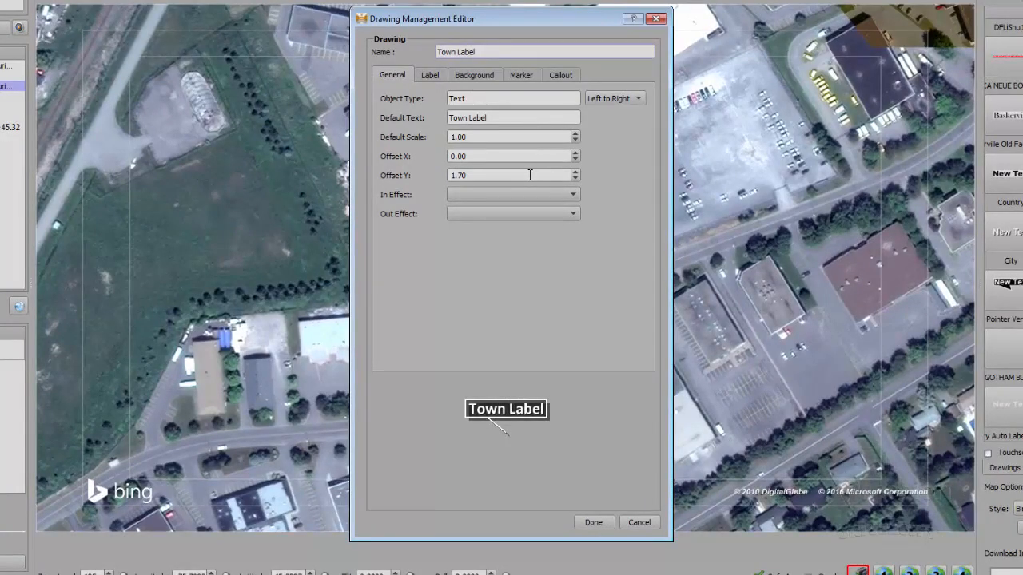
pyautogui.click(454, 196)
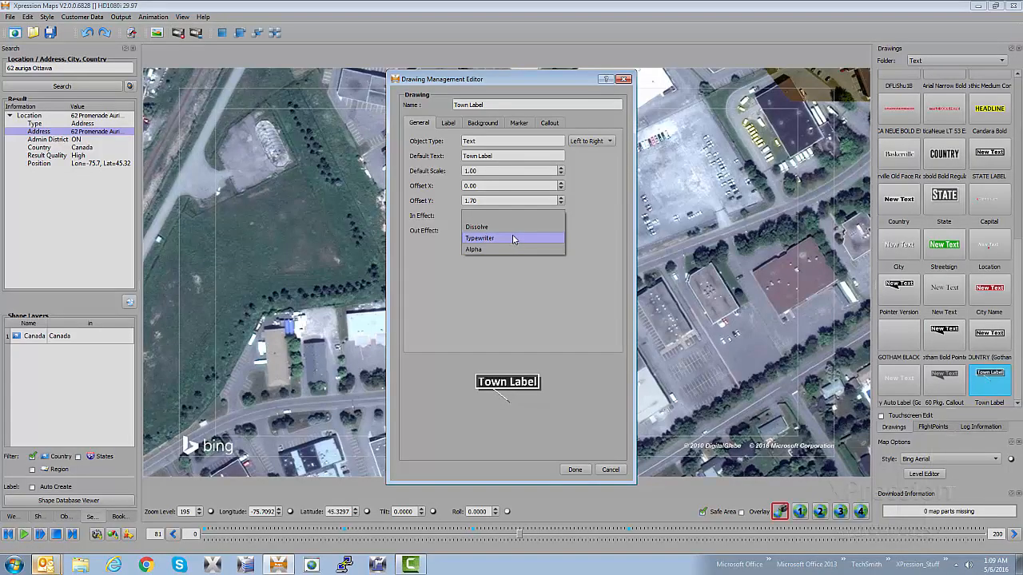
pyautogui.click(513, 238)
pyautogui.click(484, 232)
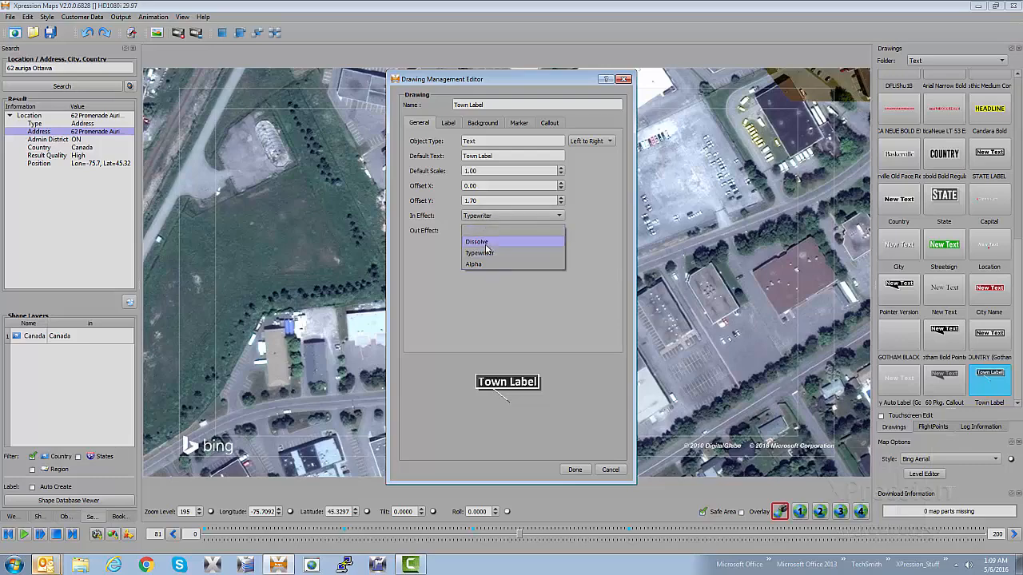
pyautogui.click(486, 244)
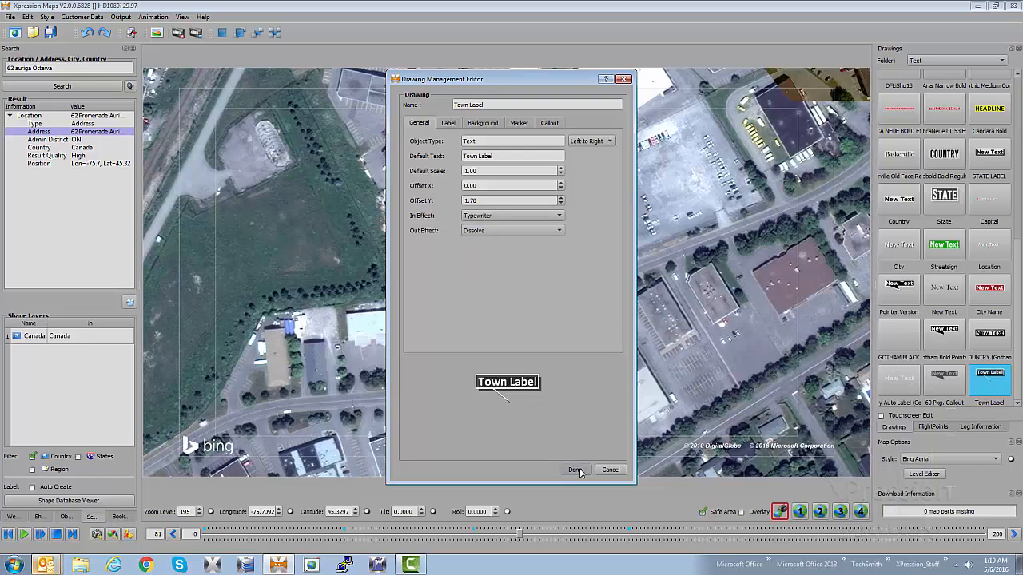
pyautogui.click(576, 470)
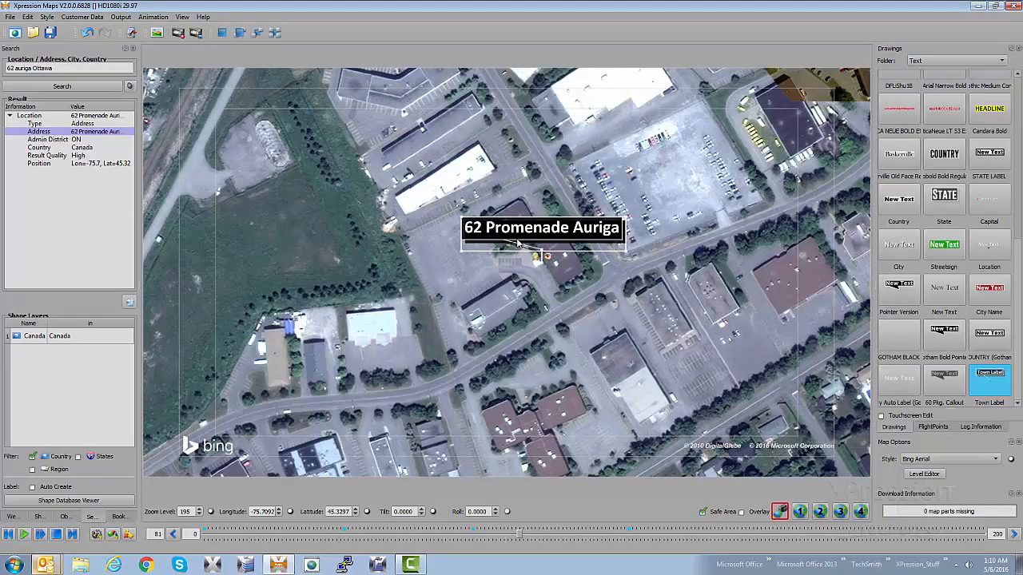
# Delete the existing address label from the map and, at frame 36, set the edited Town Label as the default text
pyautogui.press('Delete')
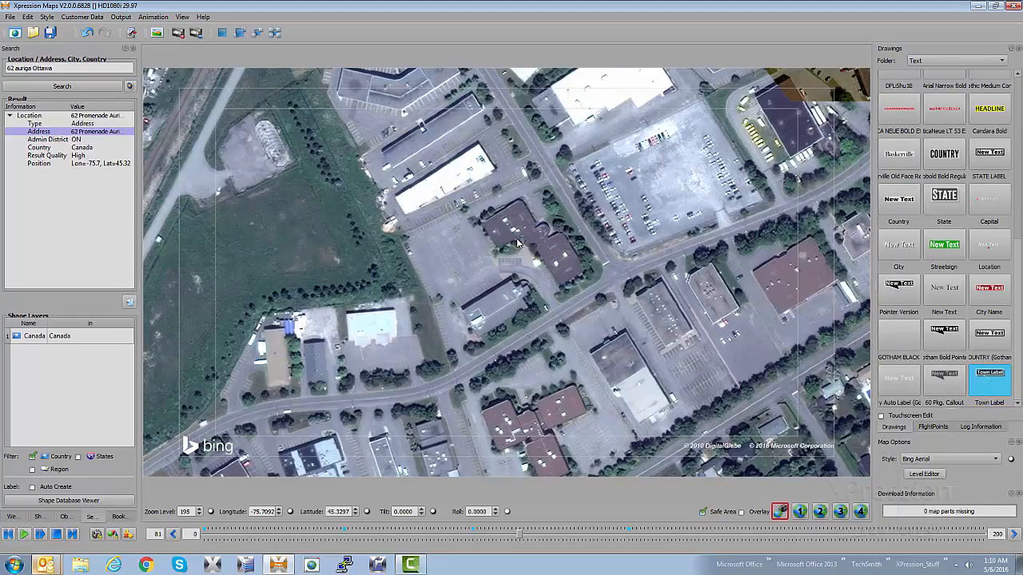
pyautogui.moveTo(519, 535); pyautogui.dragTo(345, 541)
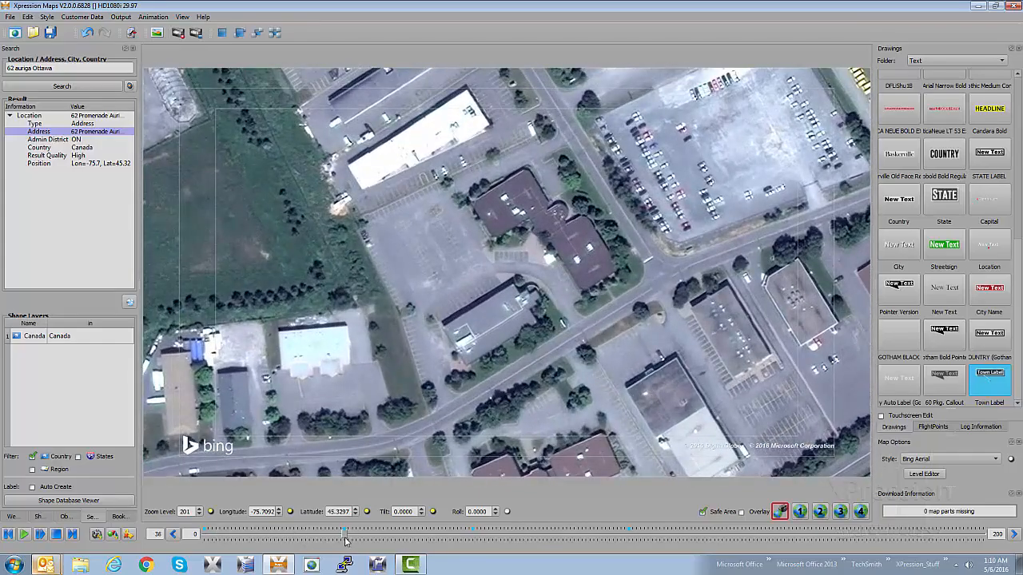
pyautogui.rightClick(987, 385)
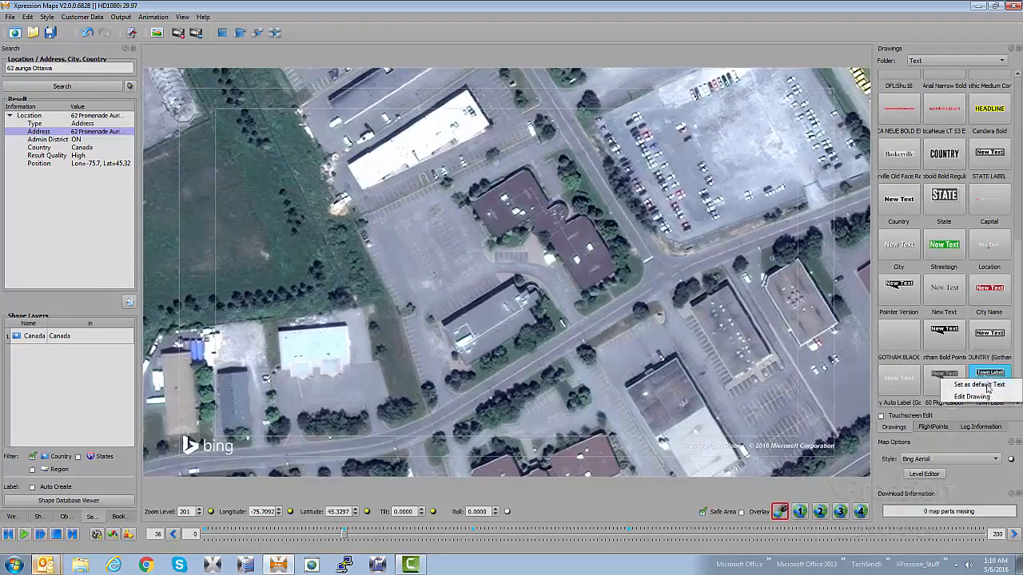
pyautogui.click(980, 384)
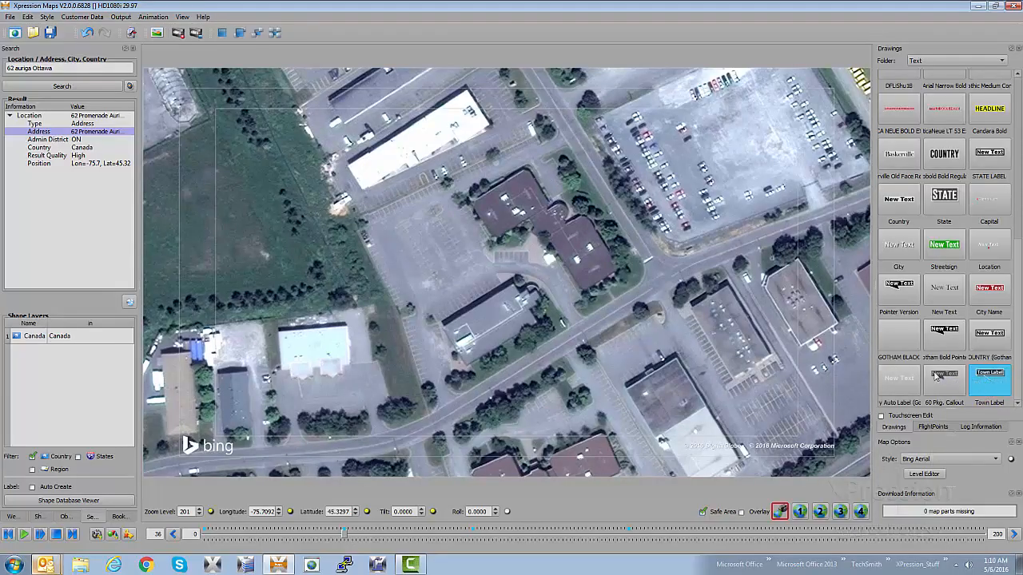
# Add the found location's address to the map as a name label and replace its text with Ross Video
pyautogui.rightClick(77, 132)
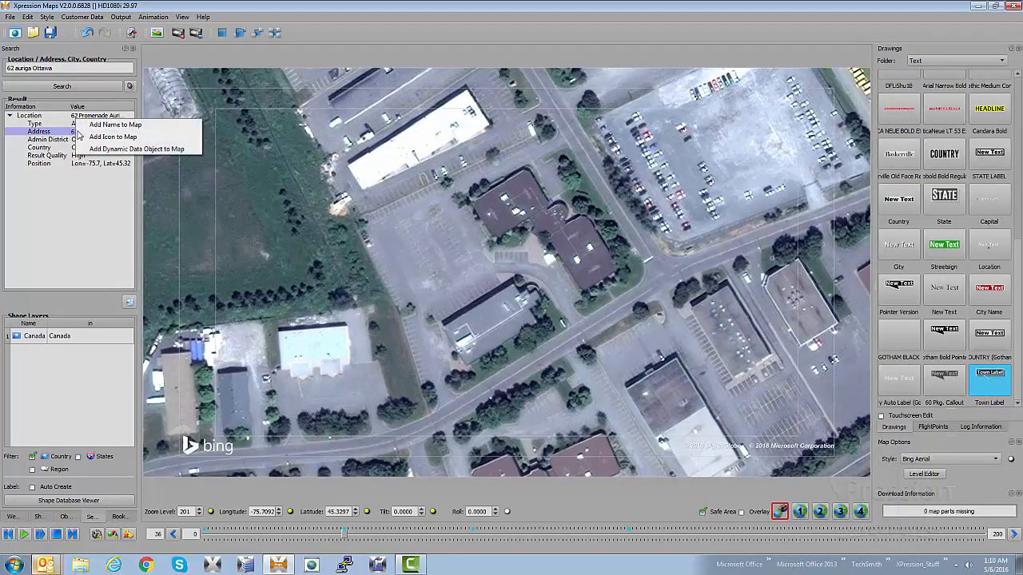
pyautogui.click(95, 126)
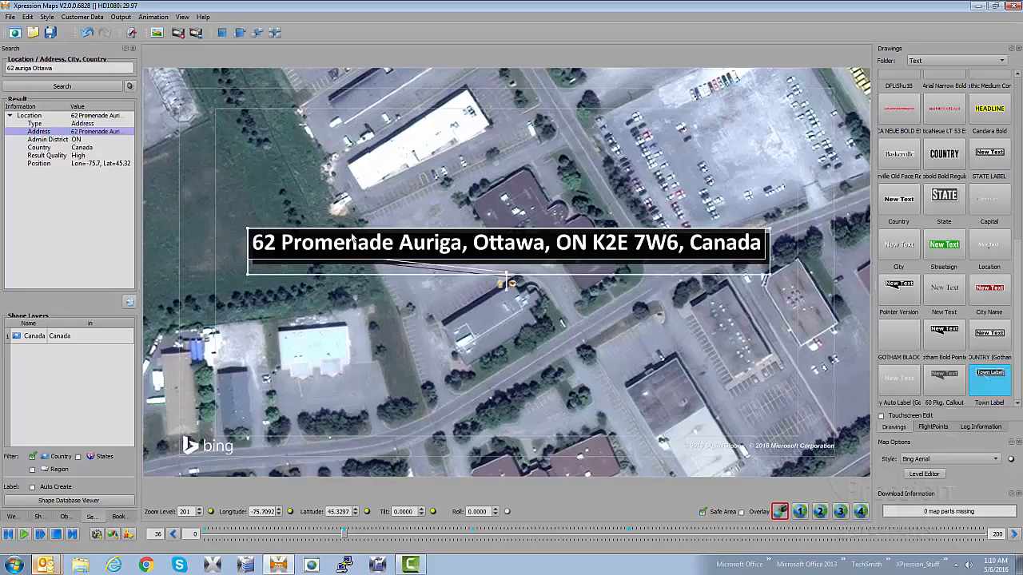
pyautogui.doubleClick(409, 254)
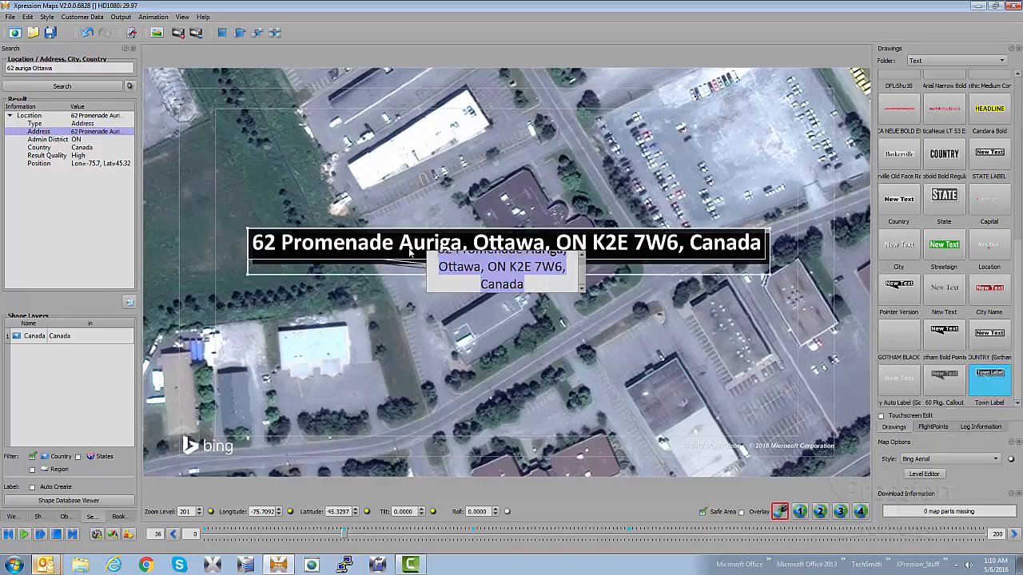
pyautogui.press('BackSpace')
pyautogui.write('Ross Video')
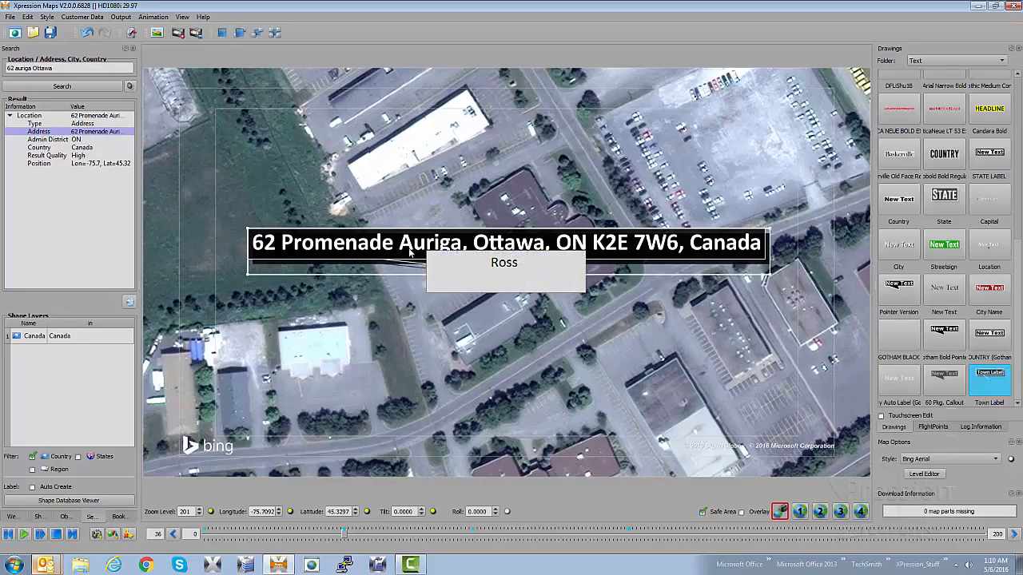
pyautogui.click(639, 368)
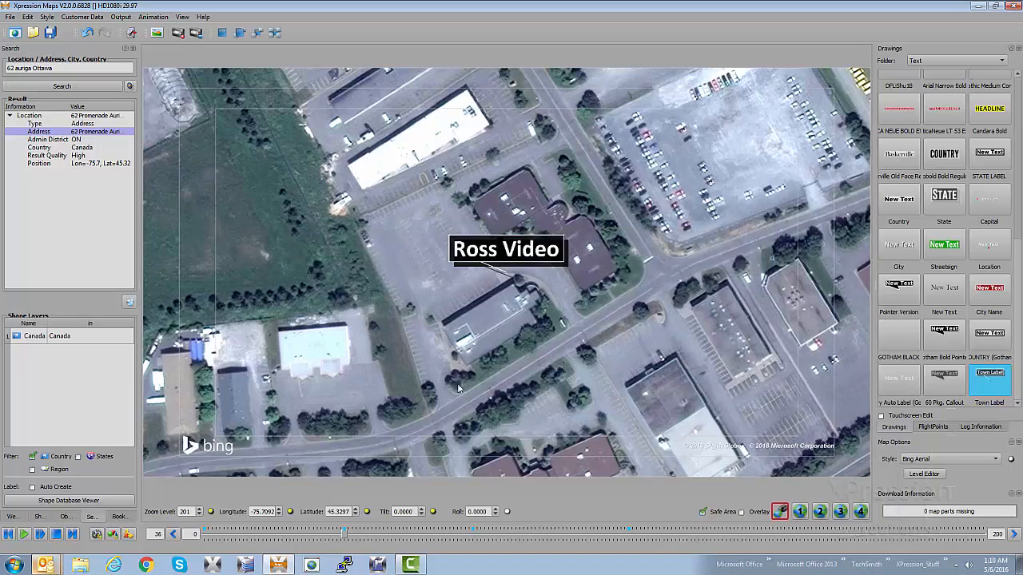
# Step through the frames around frame 9 and play the animation to check the label's in effect
pyautogui.moveTo(349, 534); pyautogui.dragTo(239, 547)
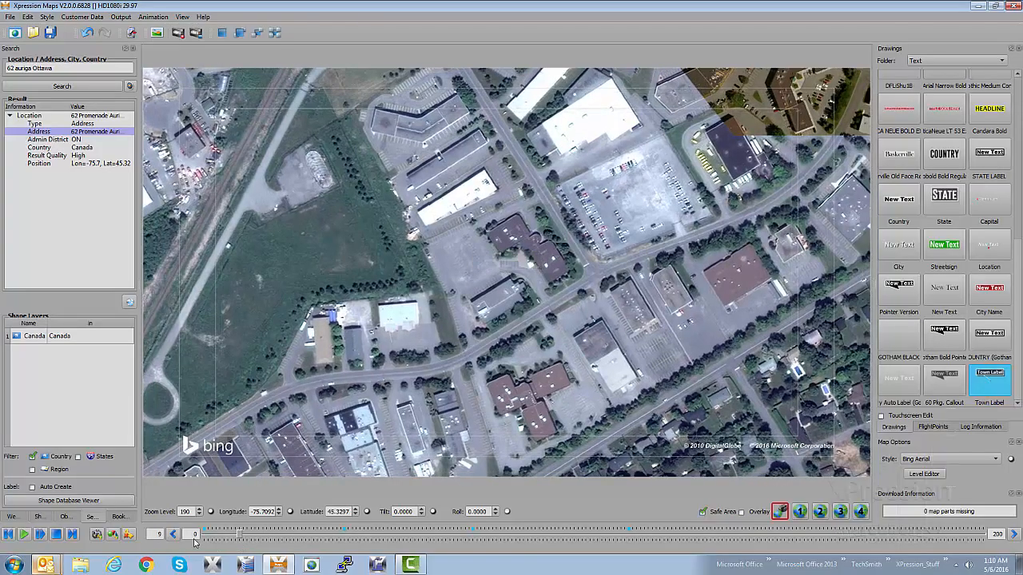
pyautogui.click(1015, 535)
pyautogui.click(1015, 536)
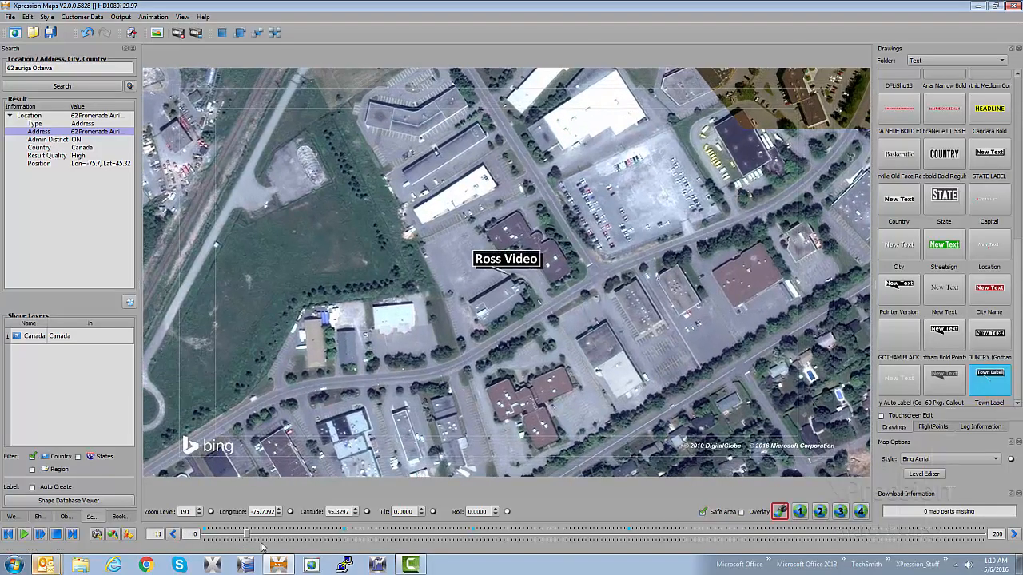
pyautogui.click(175, 534)
pyautogui.click(175, 534)
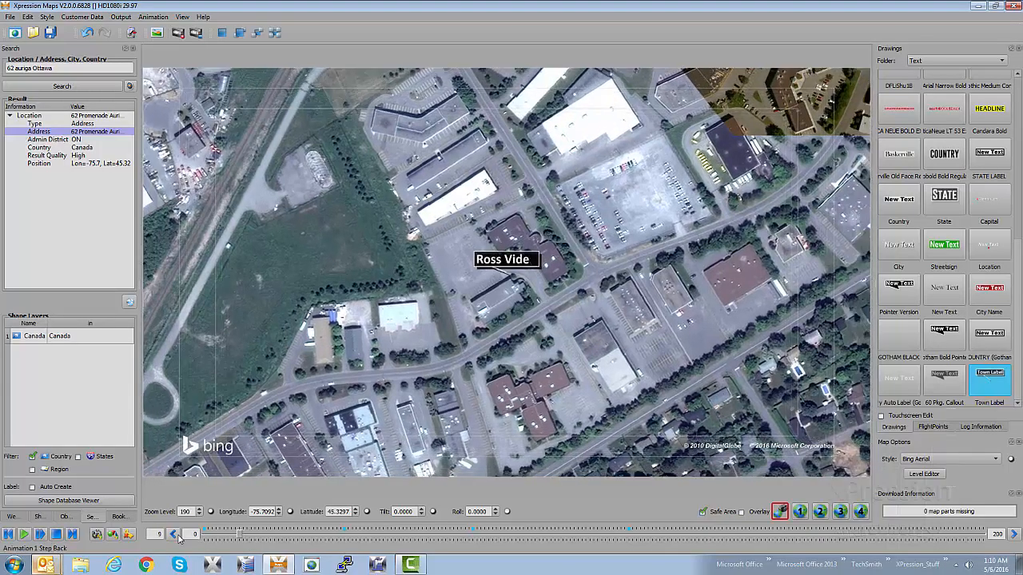
pyautogui.click(24, 534)
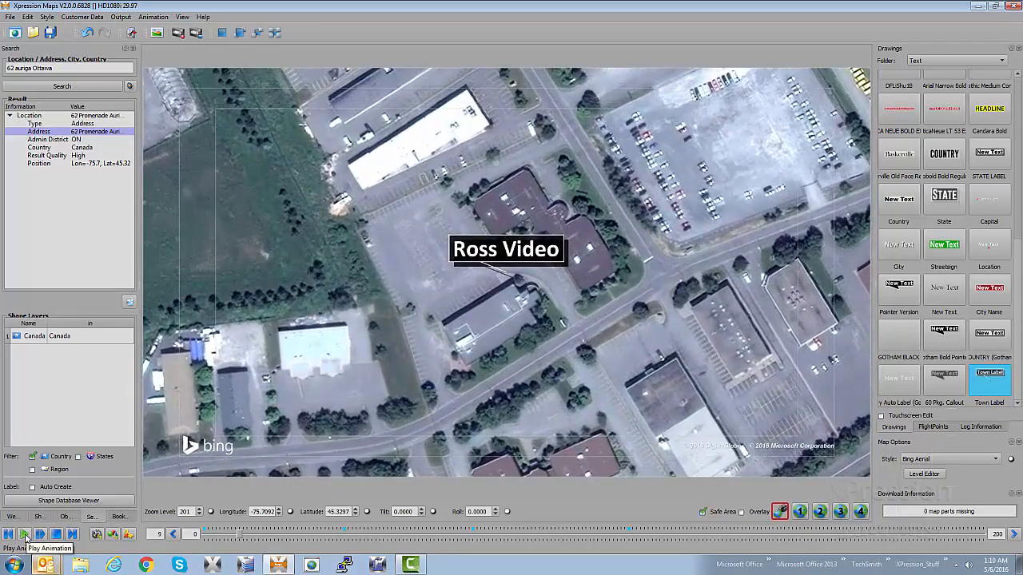